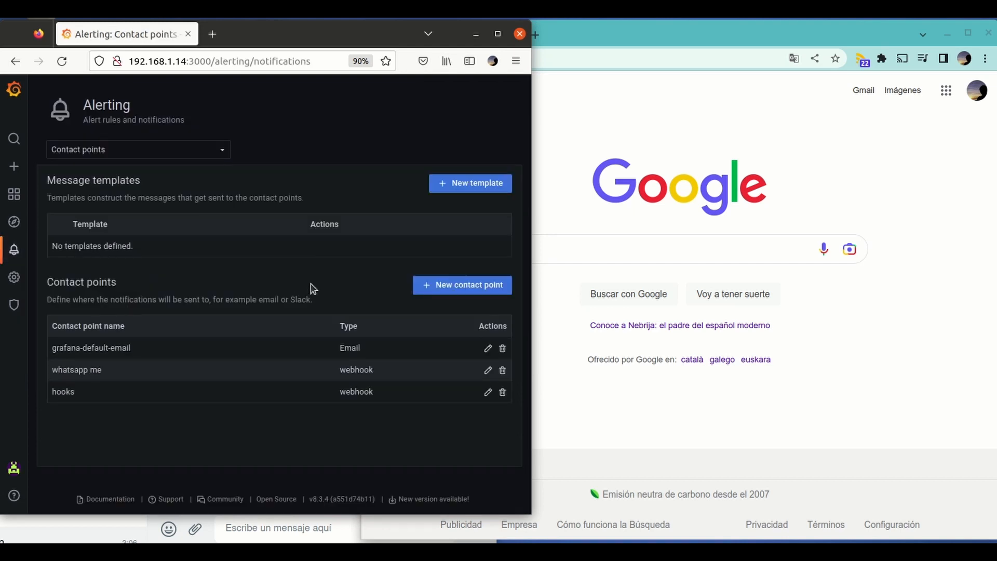
# - Start a new contact point and name it "whin groups"
pyautogui.click(451, 290)
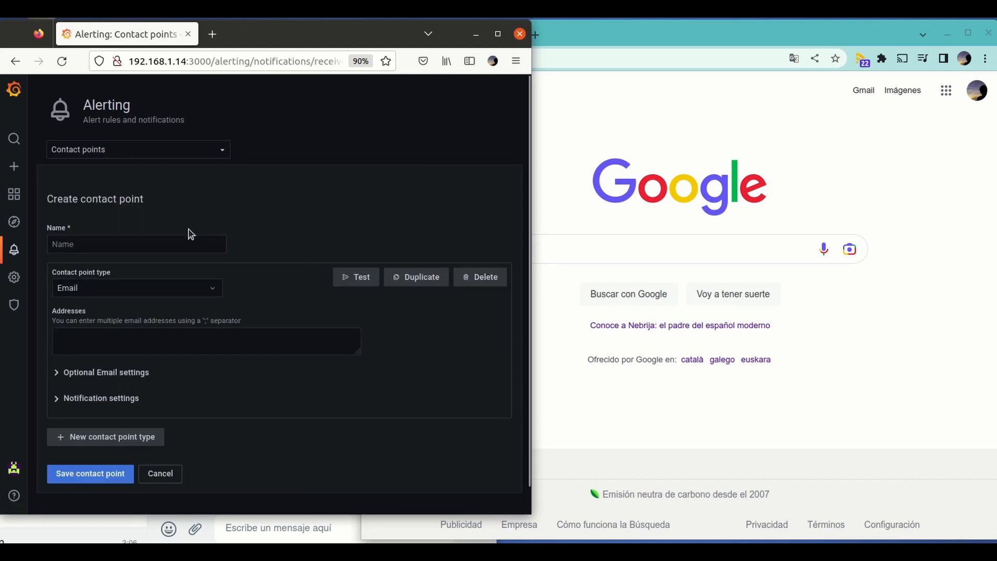
pyautogui.click(136, 242)
pyautogui.write('whin')
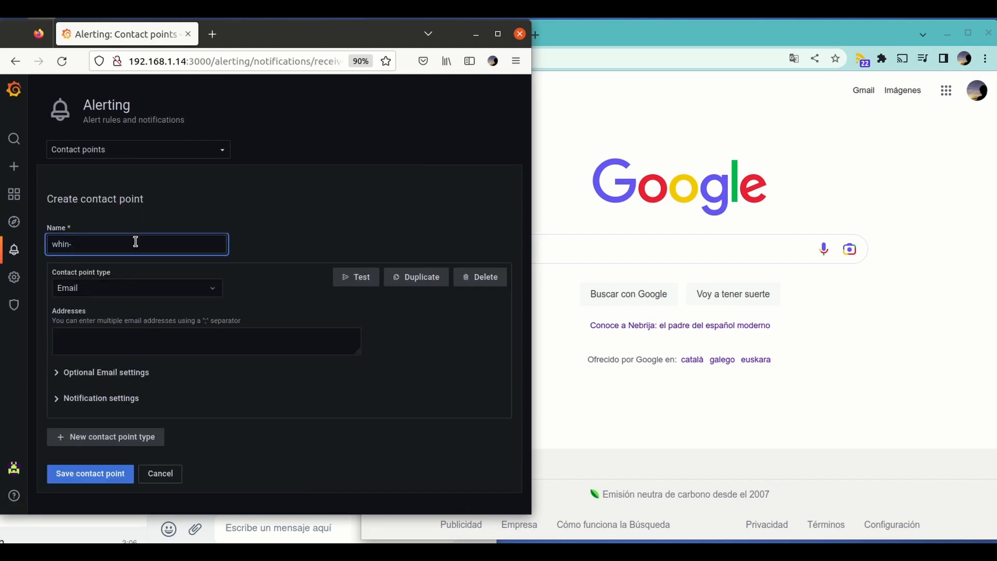
pyautogui.write(' groups')
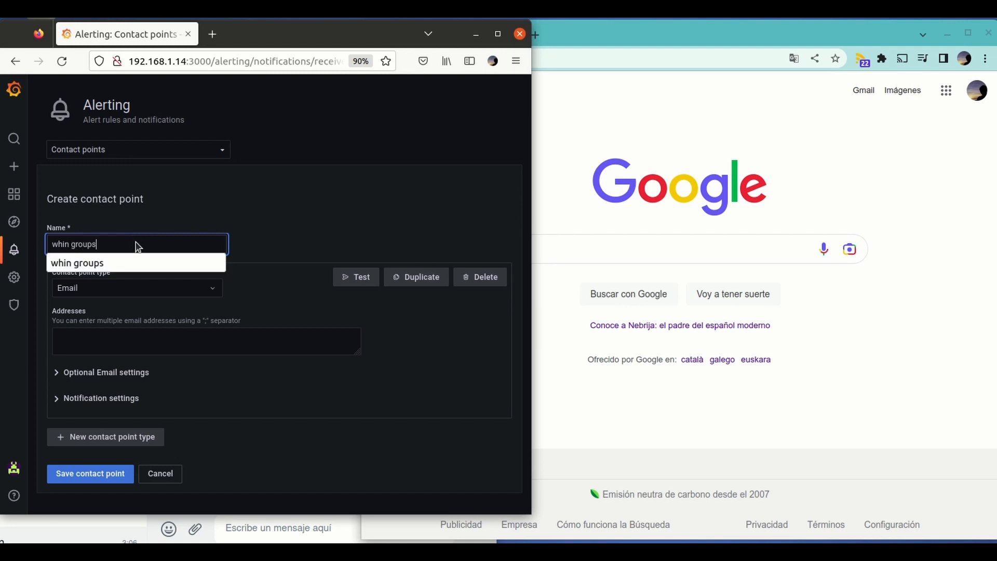
pyautogui.click(103, 261)
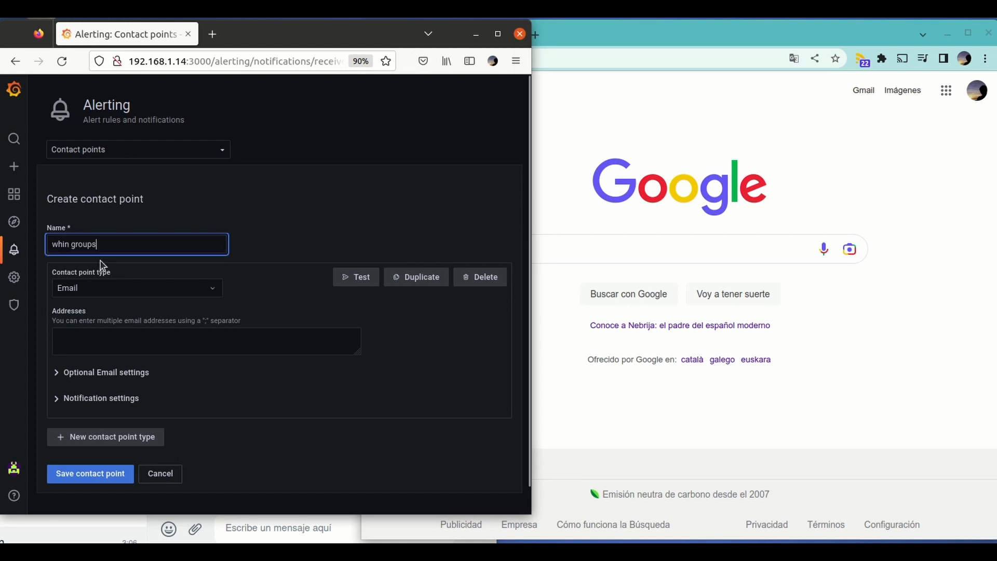
# - Set the contact point type to webhook
pyautogui.click(138, 287)
pyautogui.scroll(-5, 125, 338)
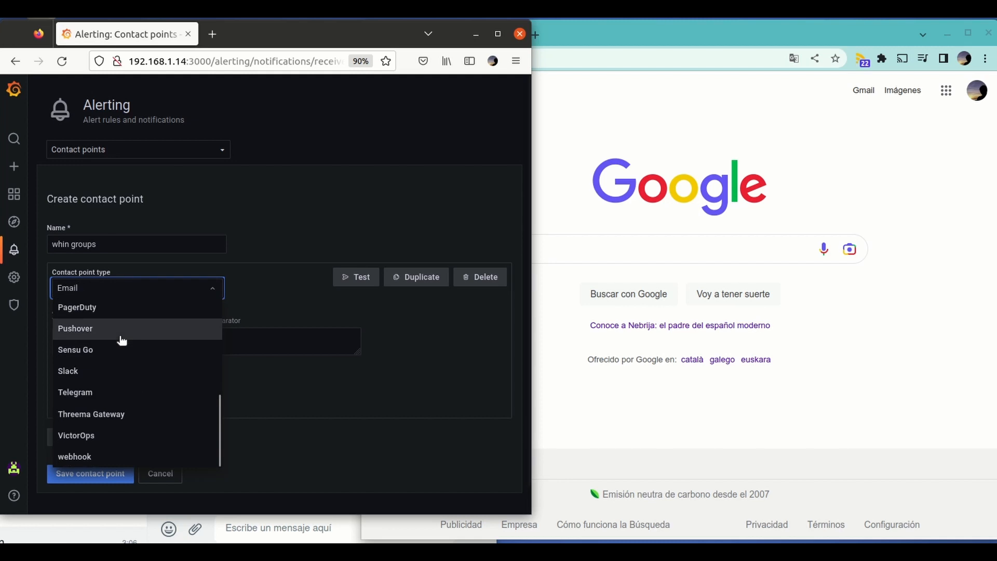
pyautogui.click(108, 458)
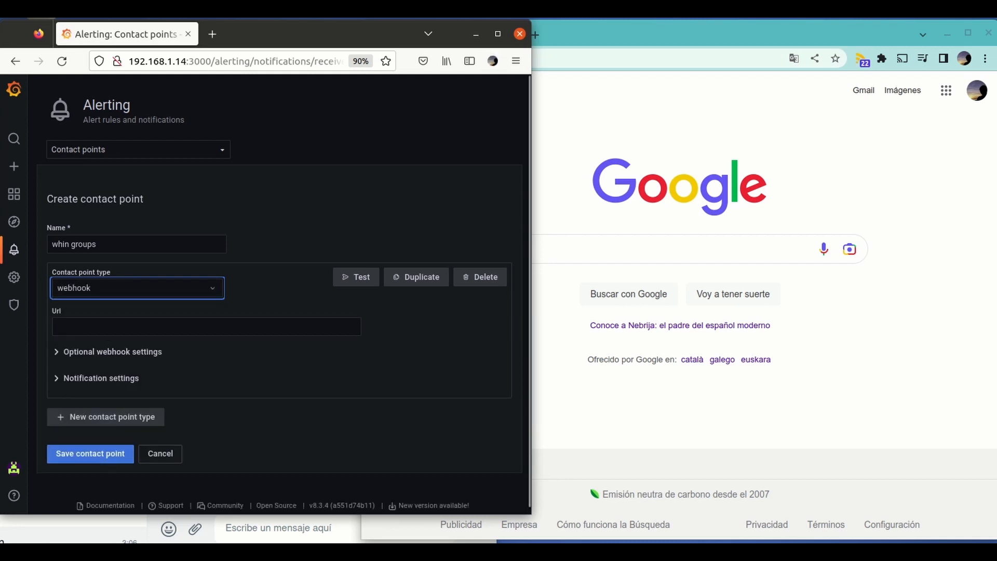
# - Switch to Chrome, go to the RapidAPI hub (rapidapi.com/hub) and open the whin API found by searching for "whin"
pyautogui.click(631, 34)
pyautogui.click(598, 62)
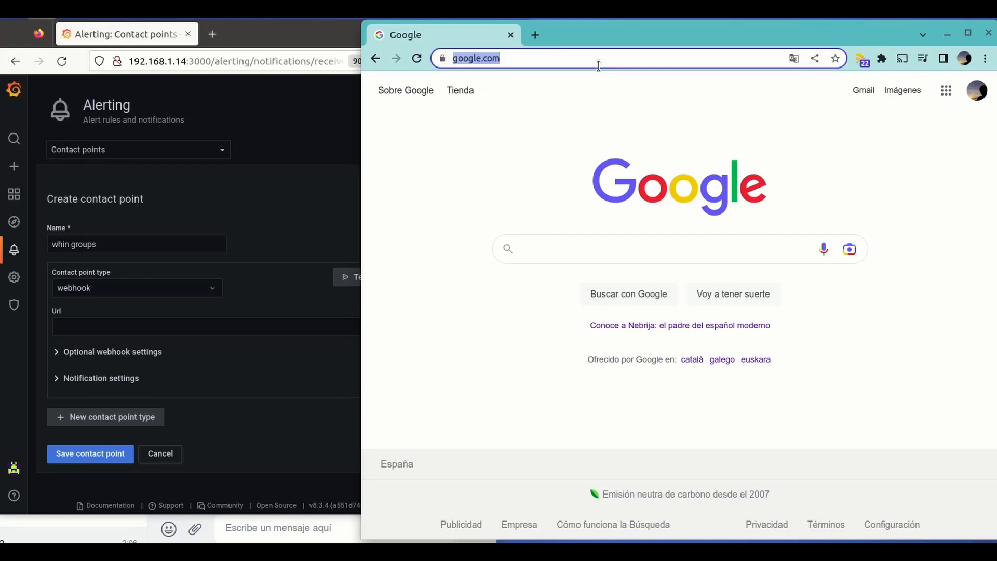
pyautogui.write('rap')
pyautogui.press('Return')
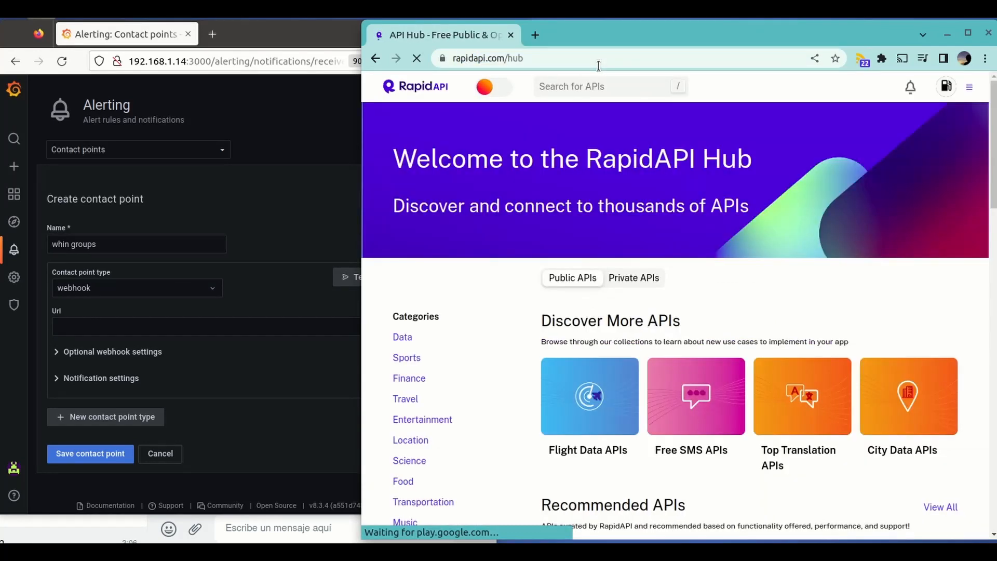
pyautogui.click(620, 86)
pyautogui.write('wh')
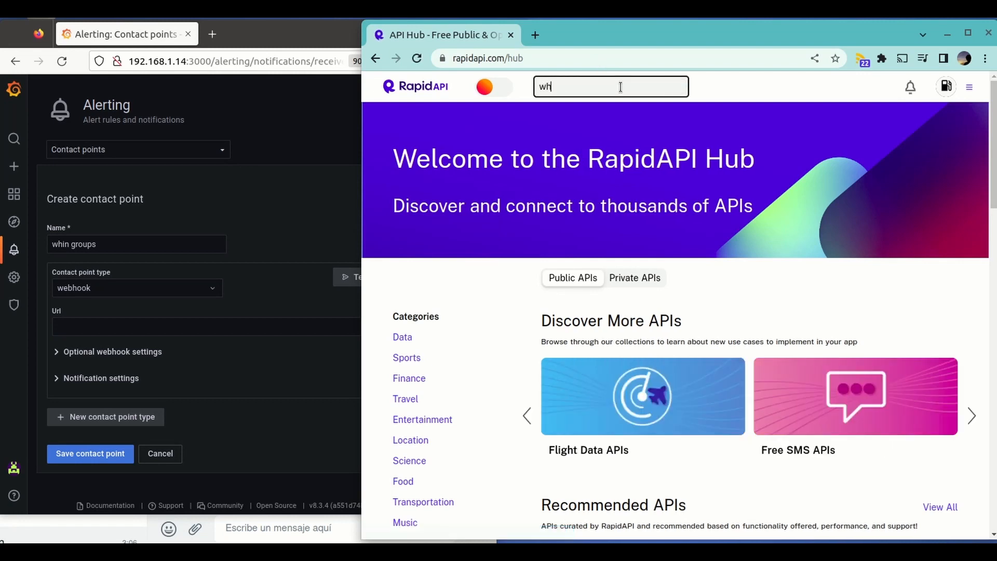
pyautogui.write('in')
pyautogui.click(584, 117)
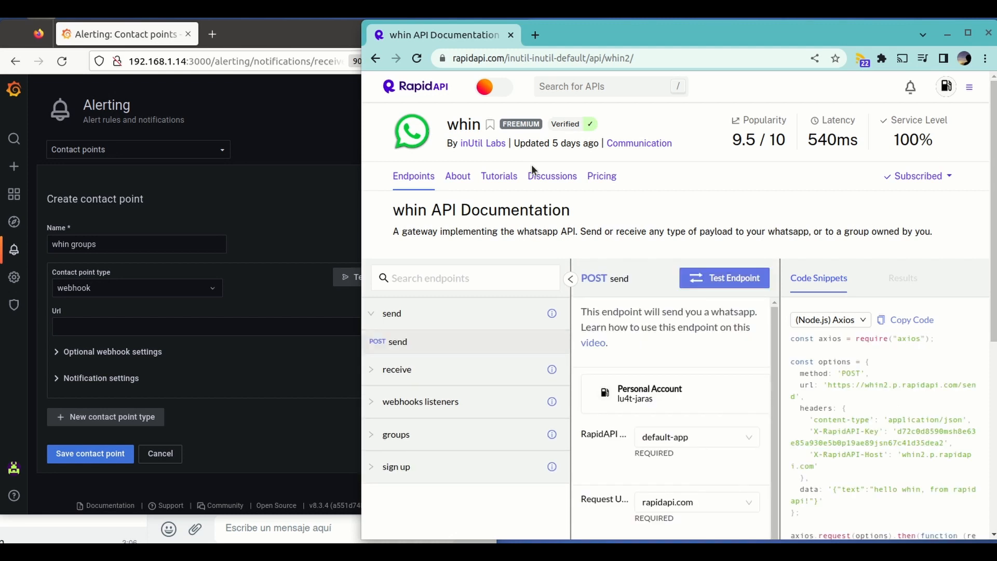
# - Open the "groups listener" POST endpoint in the "webhooks listeners" group of the whin API
pyautogui.click(372, 314)
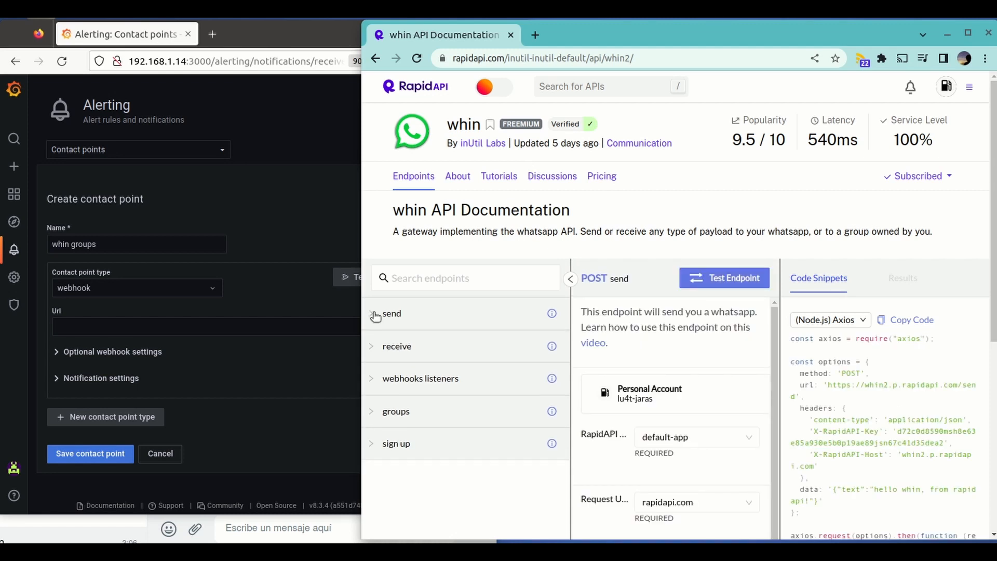
pyautogui.click(375, 385)
pyautogui.click(433, 427)
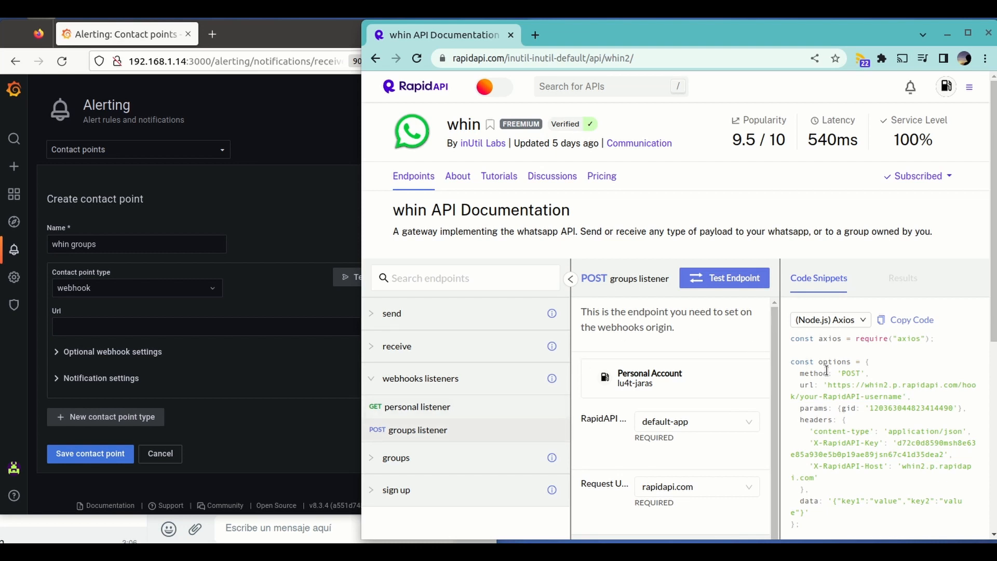
pyautogui.click(571, 280)
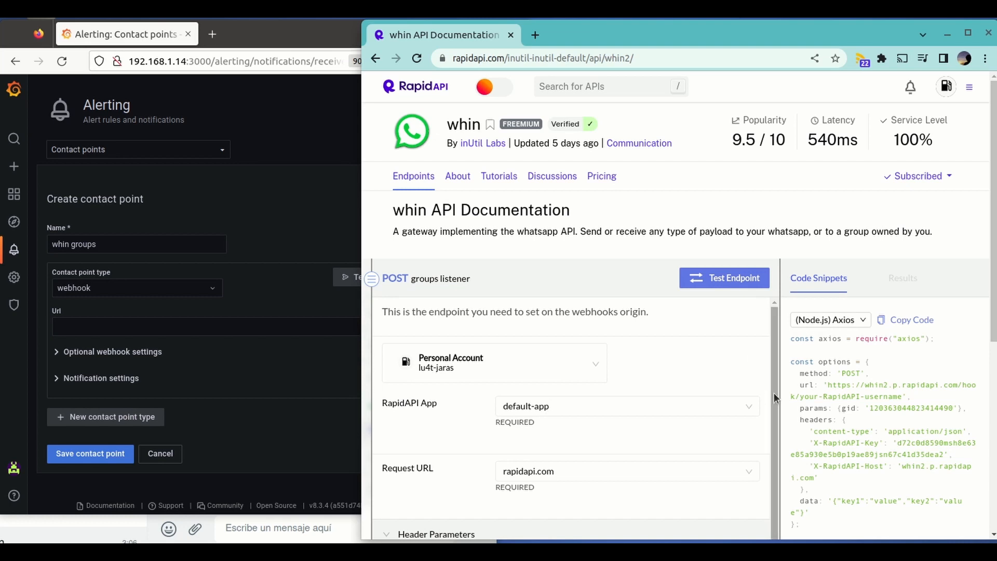
pyautogui.moveTo(778, 394); pyautogui.dragTo(916, 385)
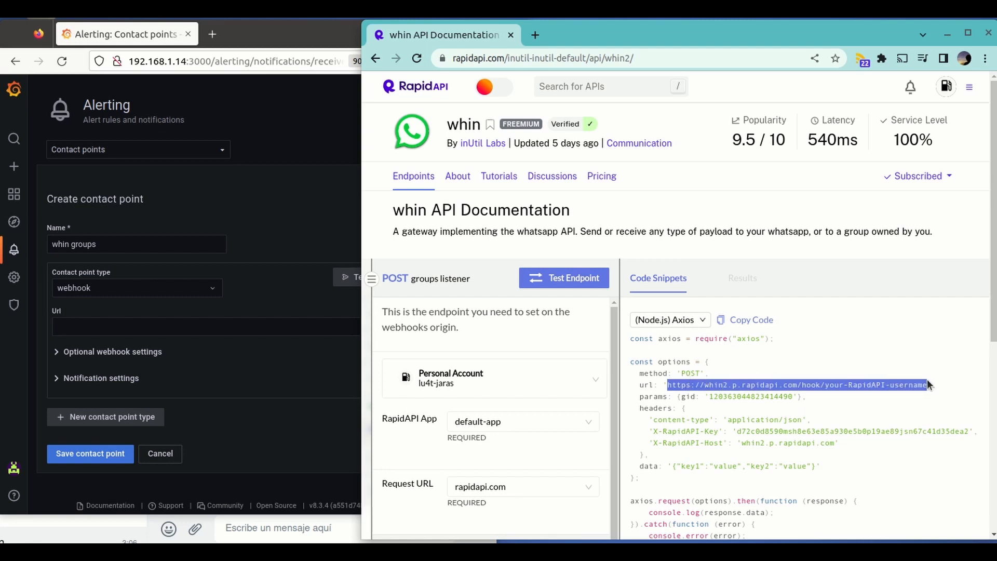
pyautogui.rightClick(897, 389)
pyautogui.click(813, 399)
# - Paste the copied hook URL into the Url field of the Grafana contact point
pyautogui.click(150, 329)
pyautogui.click(150, 329)
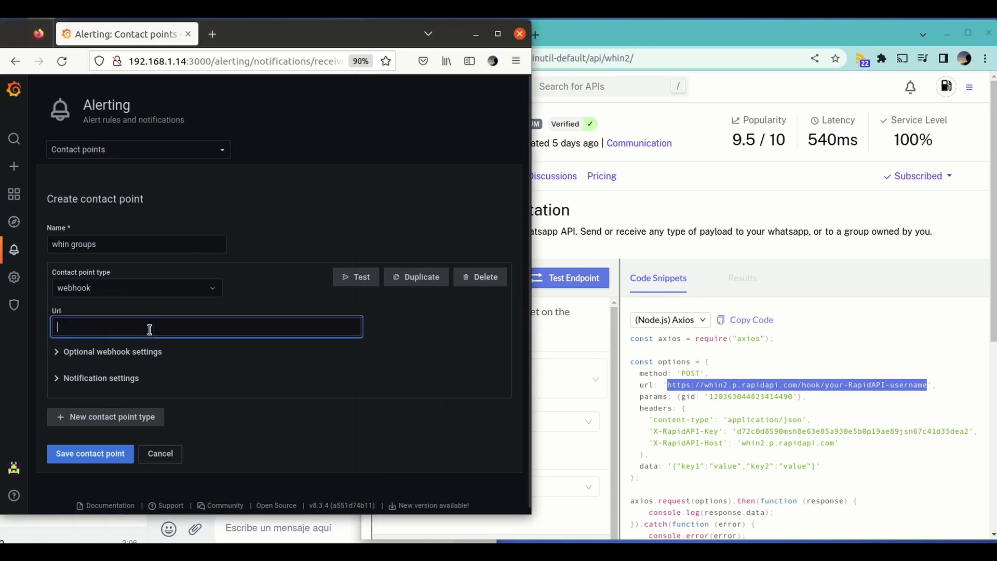
pyautogui.rightClick(150, 329)
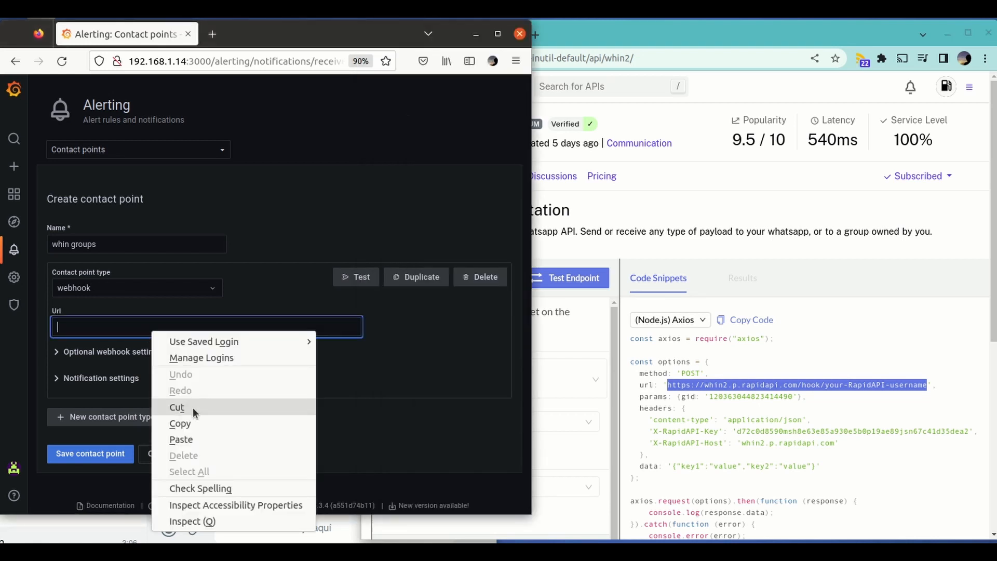
pyautogui.click(205, 439)
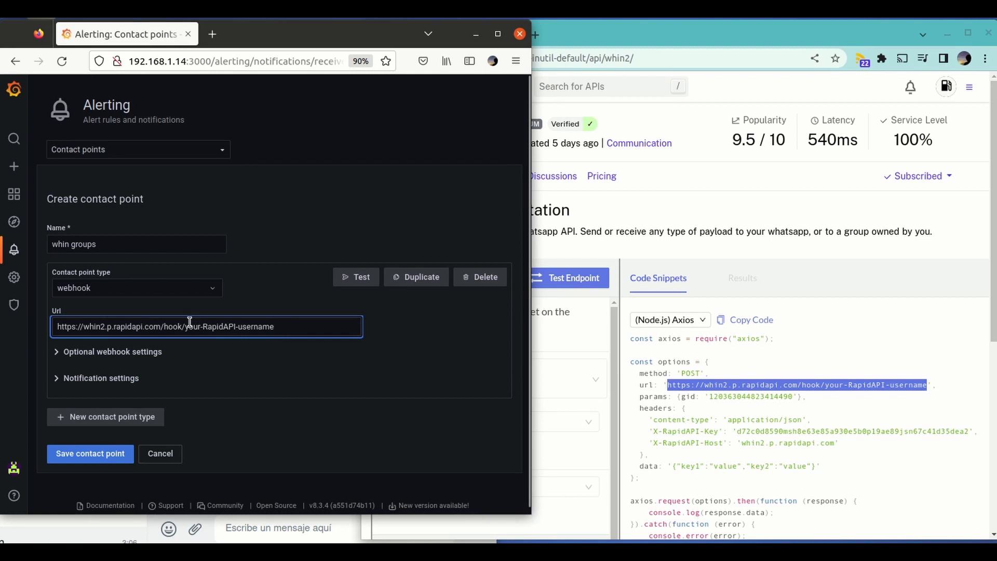
pyautogui.moveTo(186, 326); pyautogui.dragTo(310, 328)
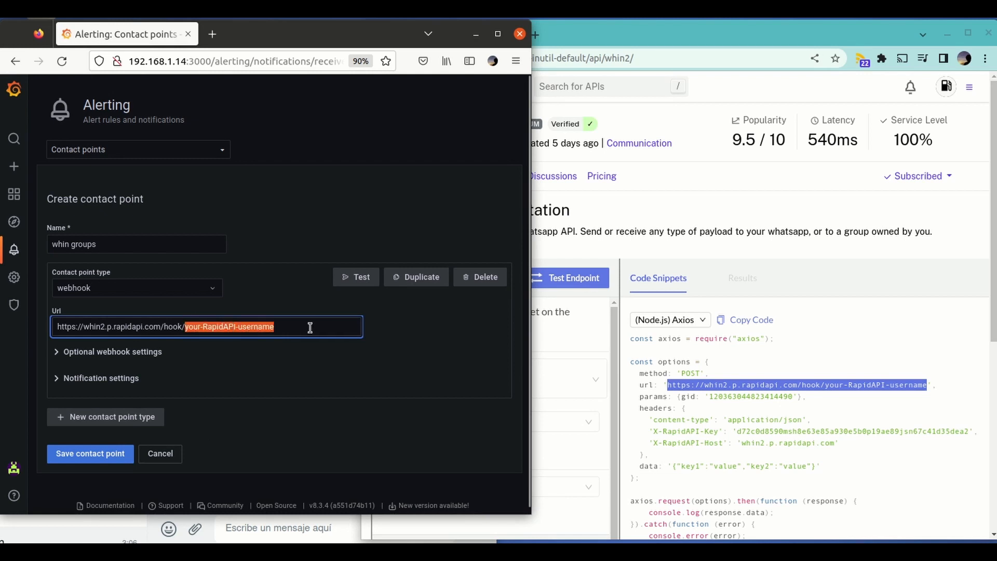
pyautogui.click(310, 327)
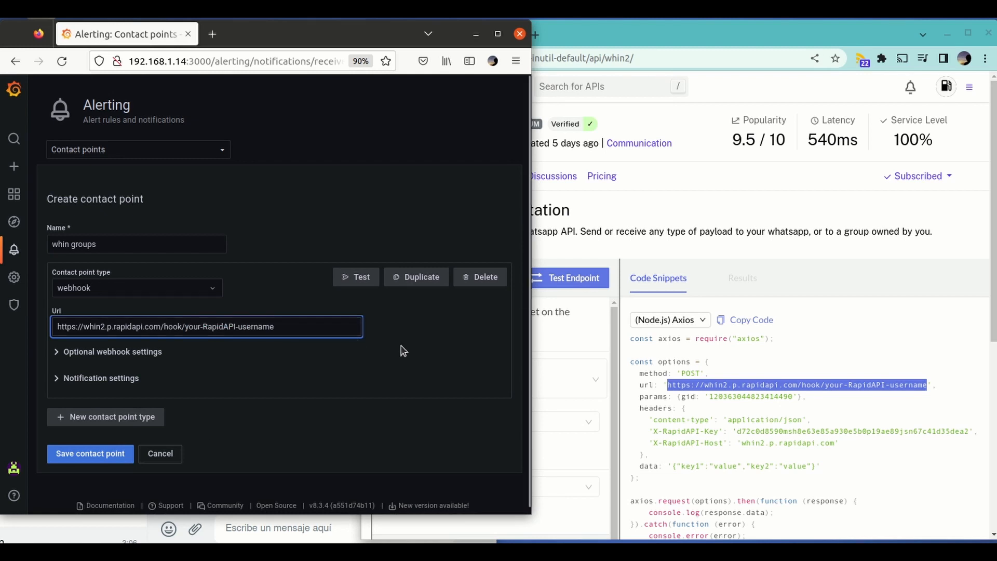
# - Switch to Chrome, load the RapidAPI hub in a new tab and open the account's profile page
pyautogui.click(613, 39)
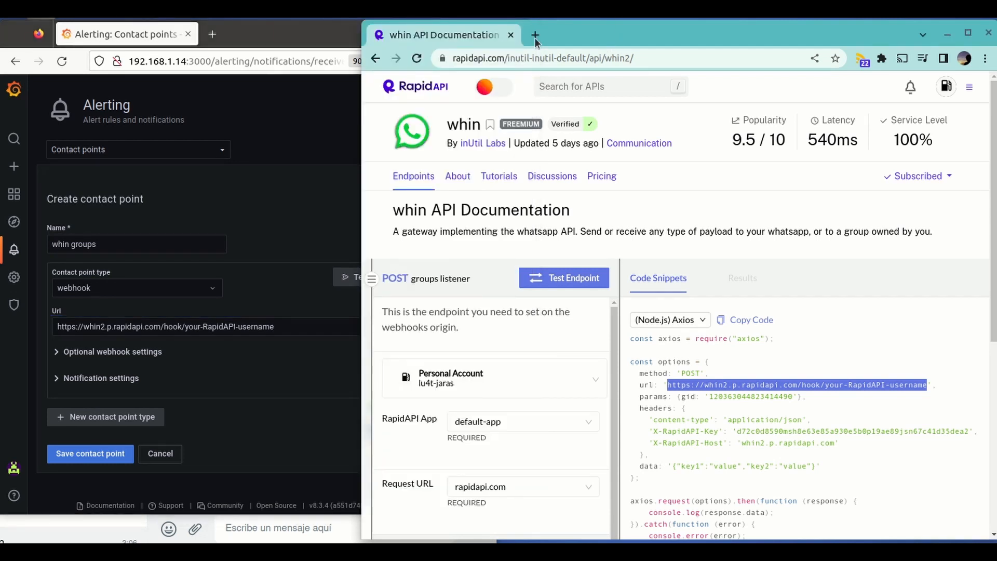
pyautogui.click(534, 36)
pyautogui.write('rap')
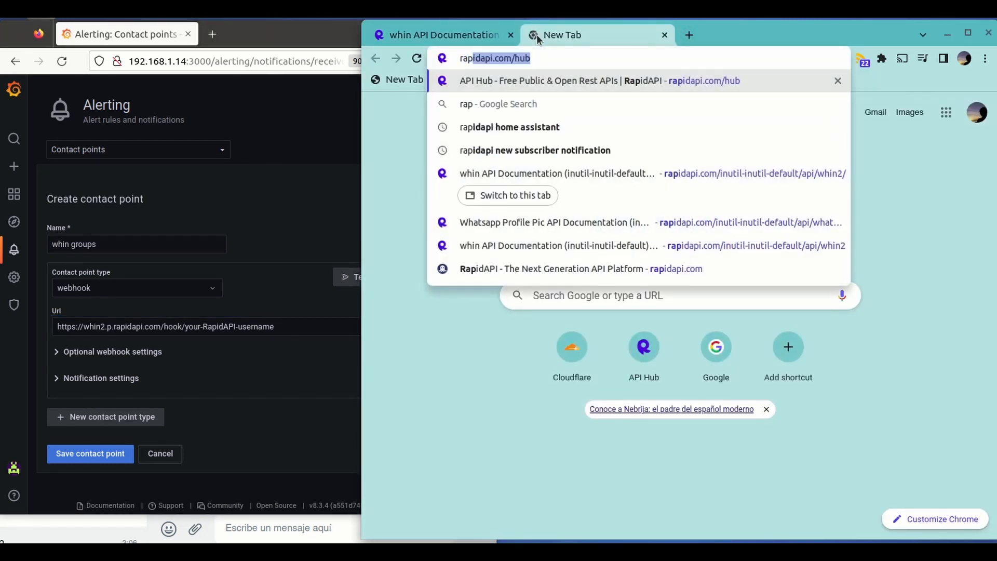
pyautogui.press('Return')
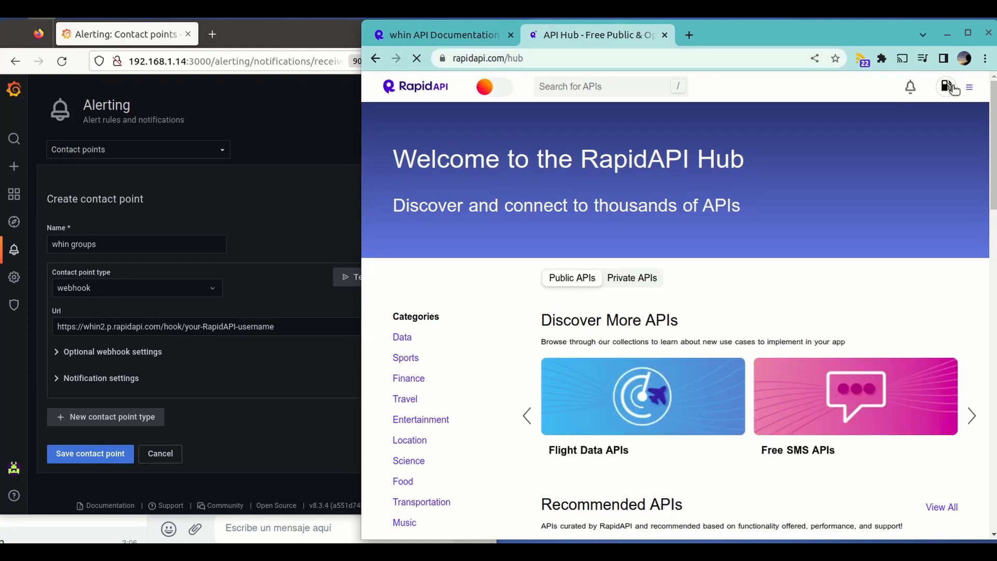
pyautogui.click(946, 88)
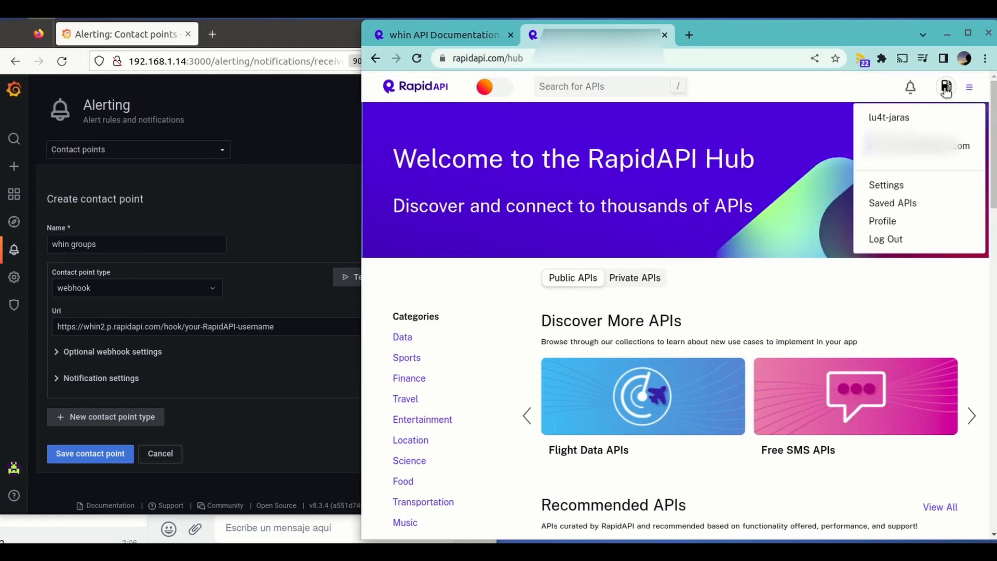
pyautogui.click(885, 222)
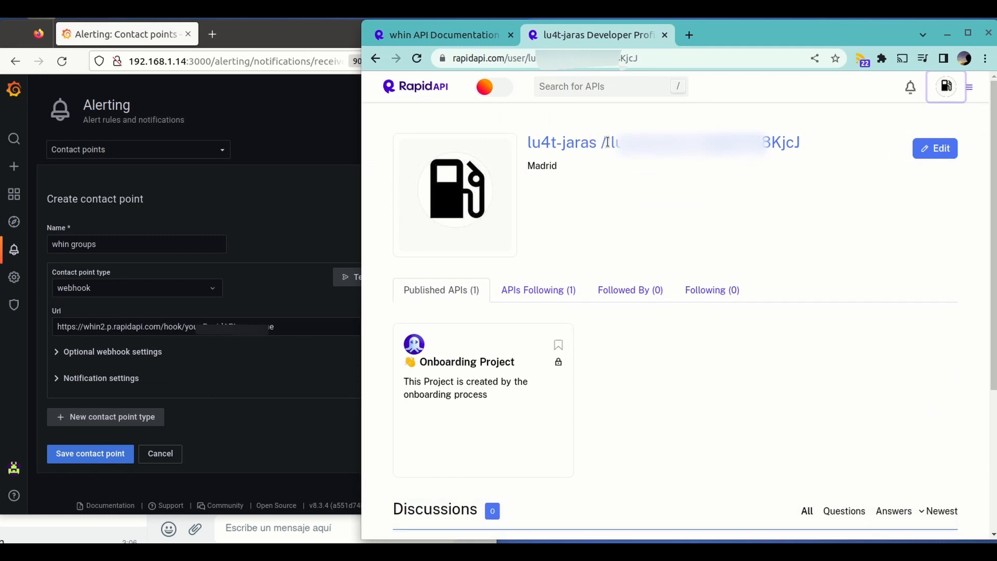
# - Copy the RapidAPI username shown after the slash in the profile heading
pyautogui.moveTo(609, 142); pyautogui.dragTo(799, 146)
pyautogui.rightClick(777, 144)
pyautogui.click(775, 152)
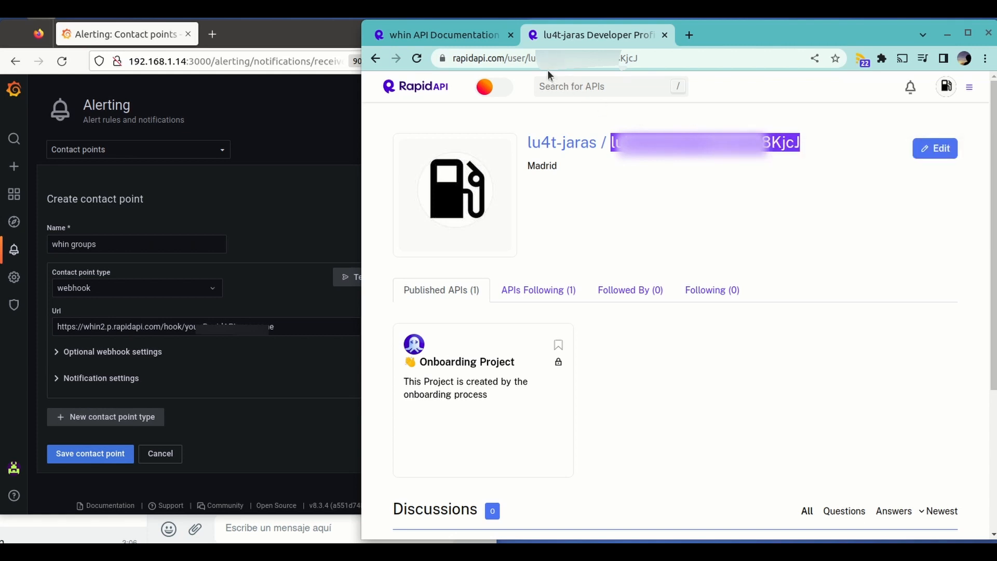
# - Back in Grafana, replace "your-RapidAPI-username" at the end of the webhook URL with the copied RapidAPI username
pyautogui.click(297, 330)
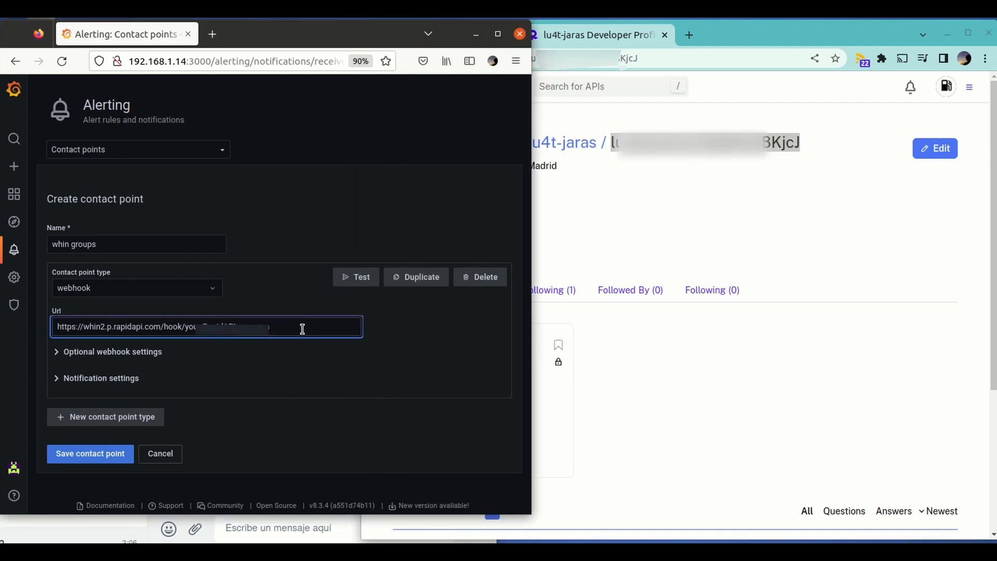
pyautogui.press('BackSpace')
pyautogui.press('BackSpace')
pyautogui.press('BackSpace')
pyautogui.press('BackSpace')
pyautogui.press('BackSpace')
pyautogui.press('BackSpace')
pyautogui.press('BackSpace')
pyautogui.press('BackSpace')
pyautogui.press('BackSpace')
pyautogui.press('BackSpace')
pyautogui.press('BackSpace')
pyautogui.press('BackSpace')
pyautogui.press('BackSpace')
pyautogui.press('BackSpace')
pyautogui.press('BackSpace')
pyautogui.rightClick(303, 329)
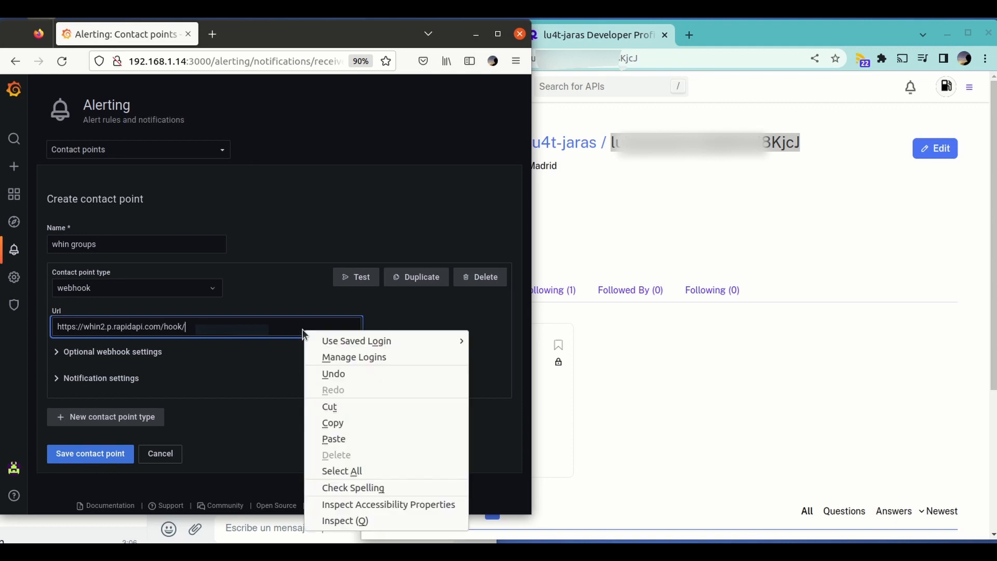
pyautogui.click(345, 439)
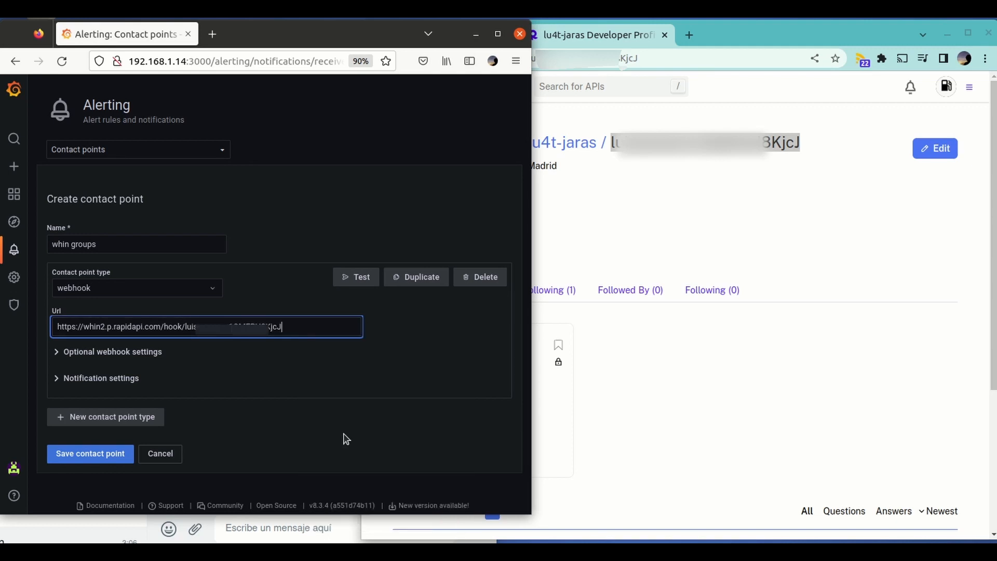
# - Bring the whin API documentation back up in Chrome, and append "/?rapidapi-key=" to the contact point's webhook URL
pyautogui.click(588, 35)
pyautogui.click(479, 35)
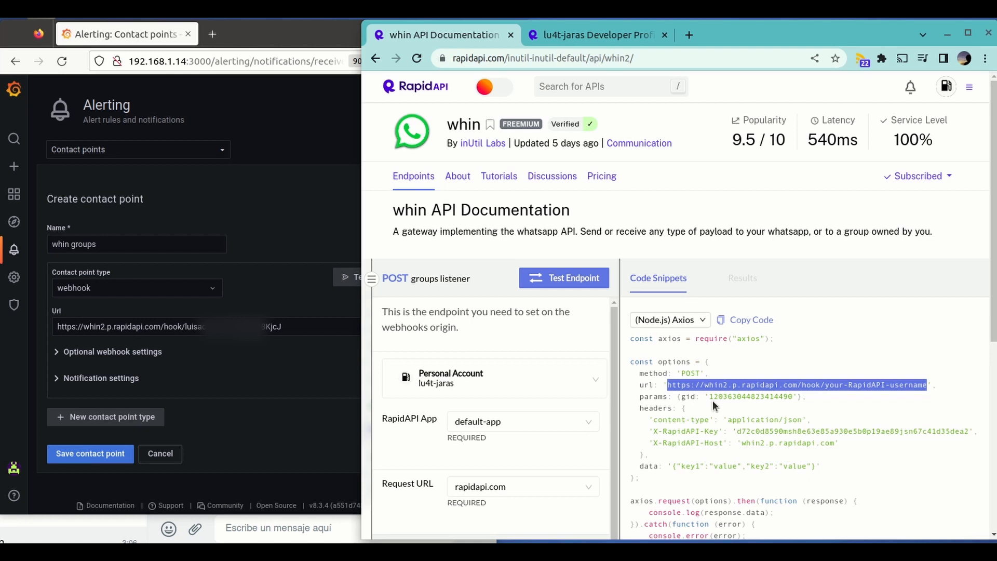
pyautogui.click(309, 328)
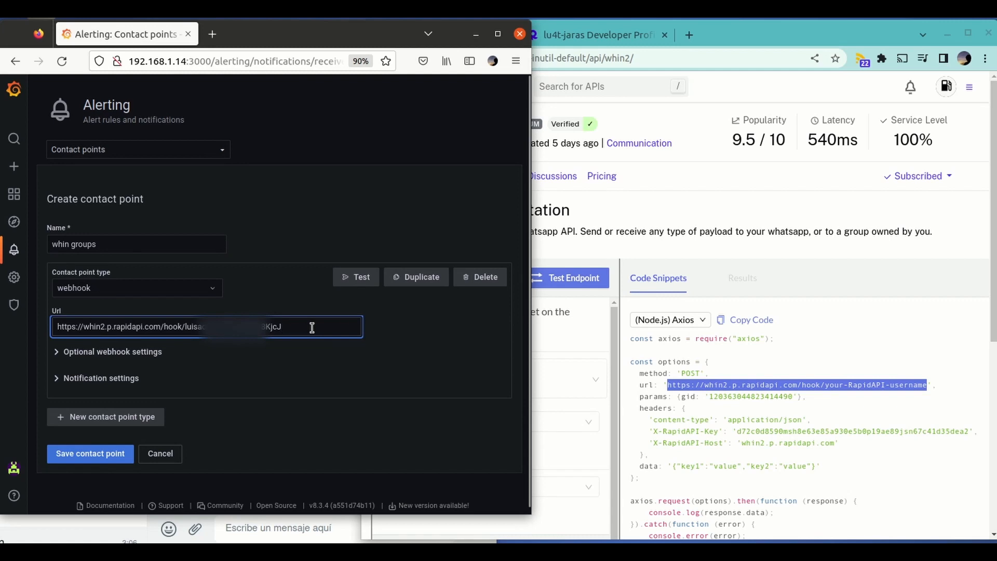
pyautogui.write('/')
pyautogui.write('gid')
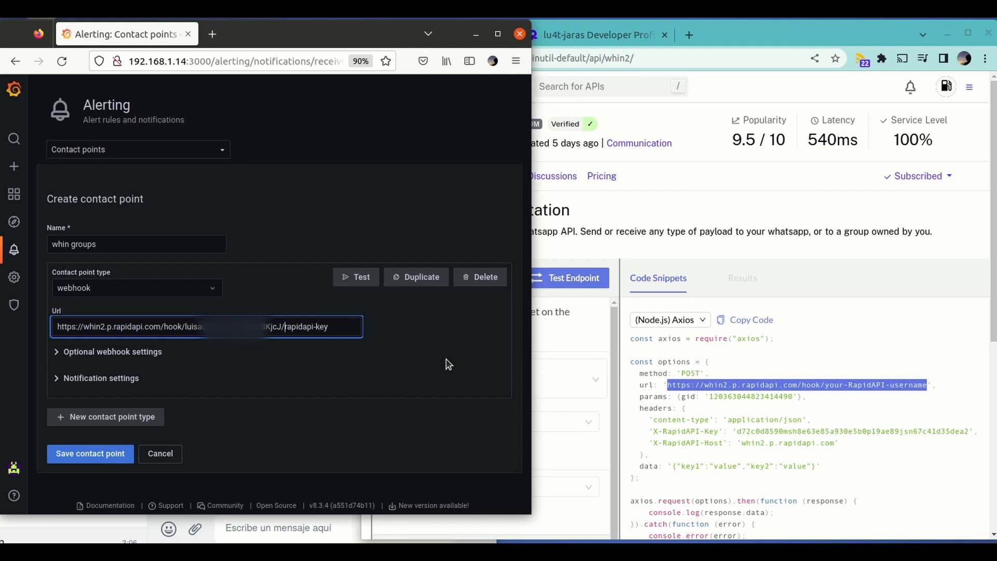
pyautogui.write('?')
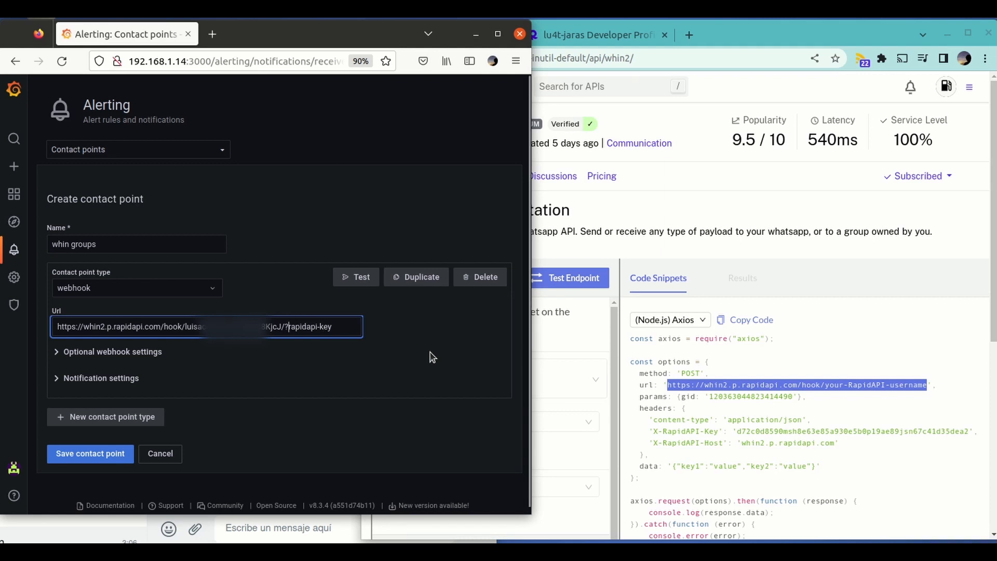
pyautogui.click(345, 325)
pyautogui.write('=')
# - Copy the X-RapidAPI-Key value from the whin code snippet and paste it after "rapidapi-key=" in Grafana's webhook URL
pyautogui.moveTo(737, 431); pyautogui.dragTo(966, 433)
pyautogui.rightClick(964, 433)
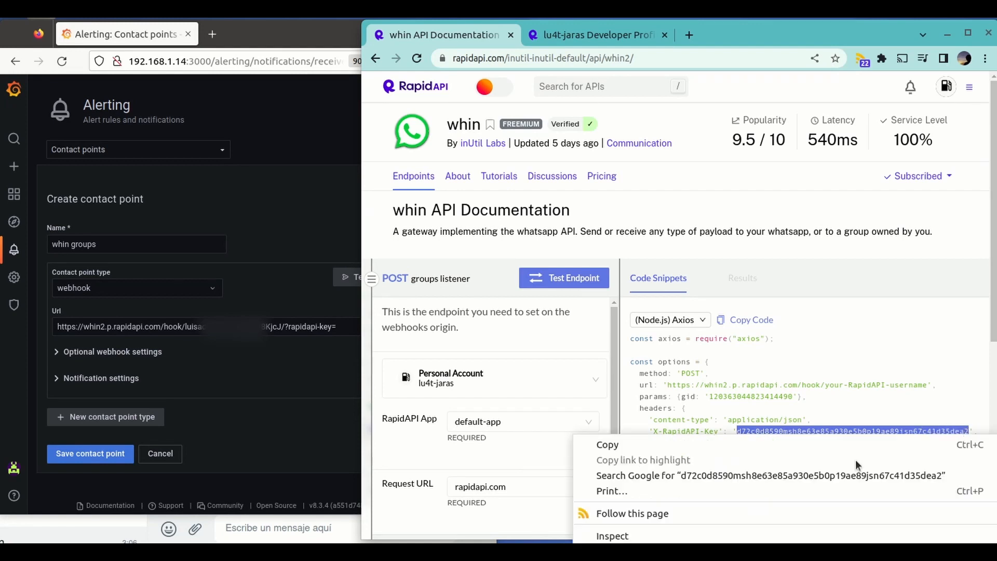
pyautogui.click(659, 446)
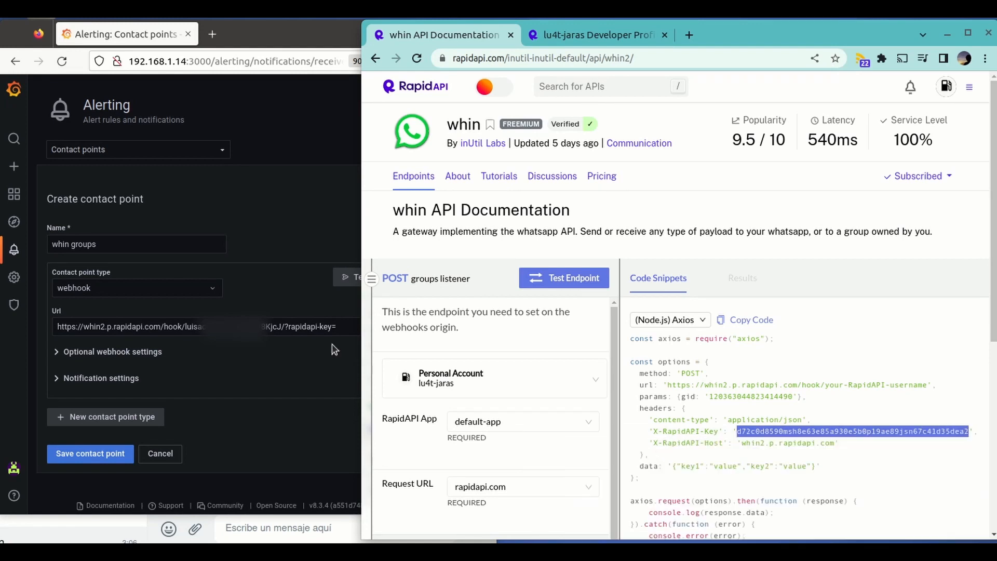
pyautogui.click(348, 328)
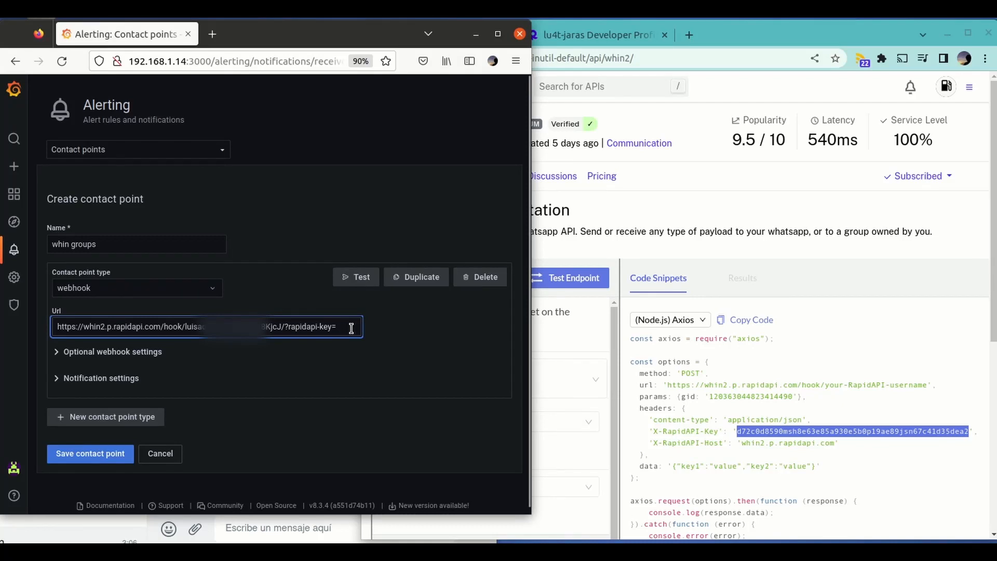
pyautogui.hotkey('ctrl', 'v')
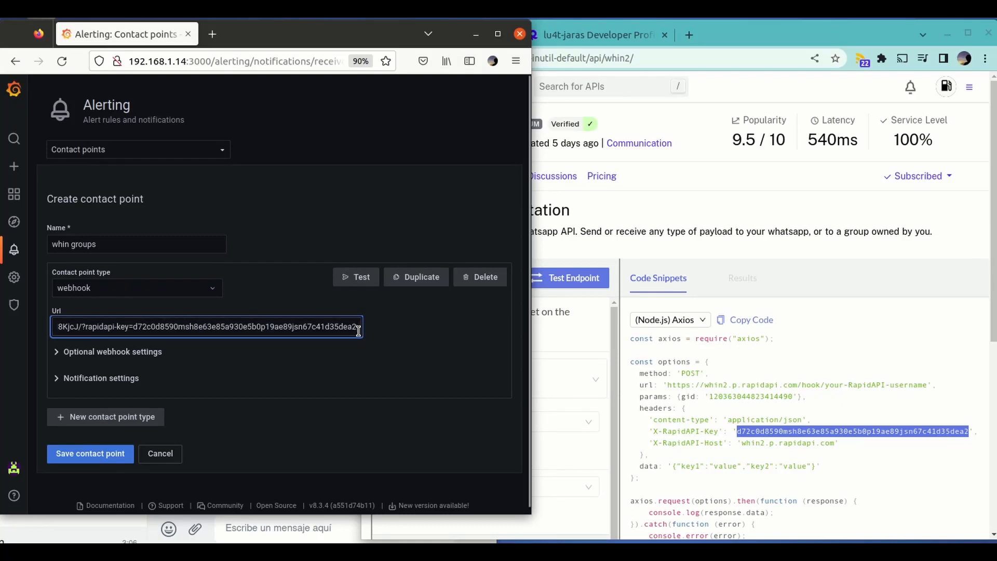
# - Append the parameter "&gid=" to the end of the webhook URL
pyautogui.write('&')
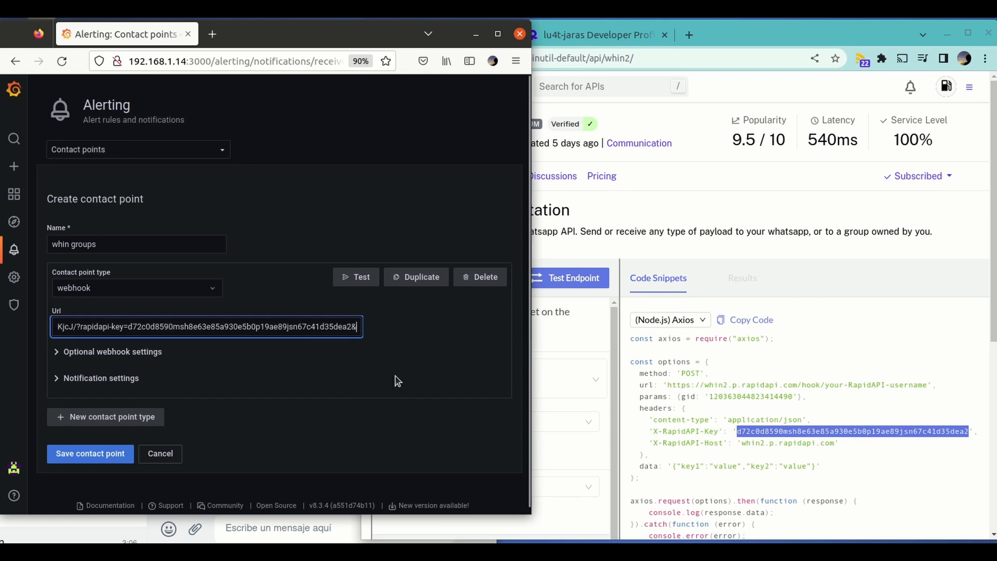
pyautogui.write('gid')
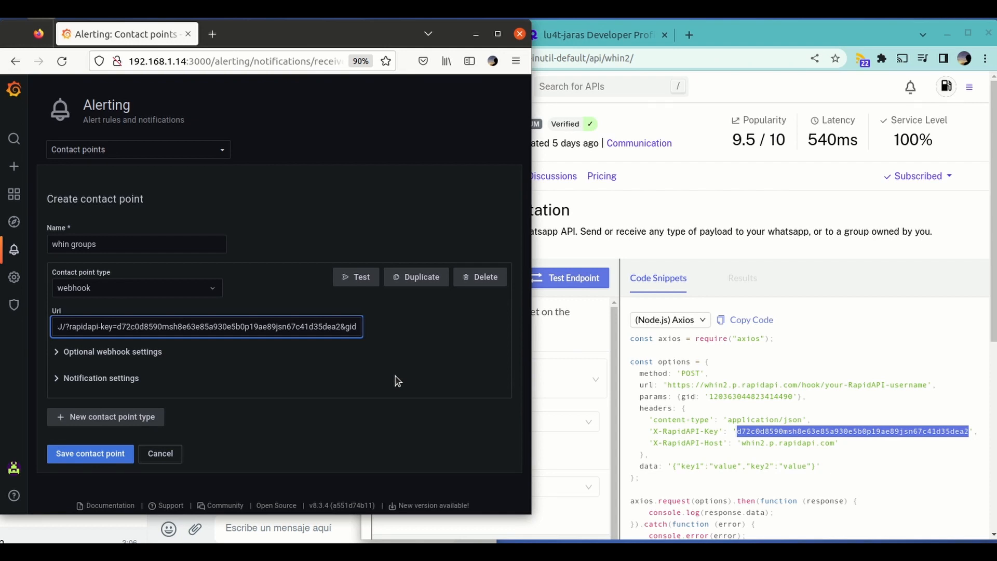
pyautogui.write('=')
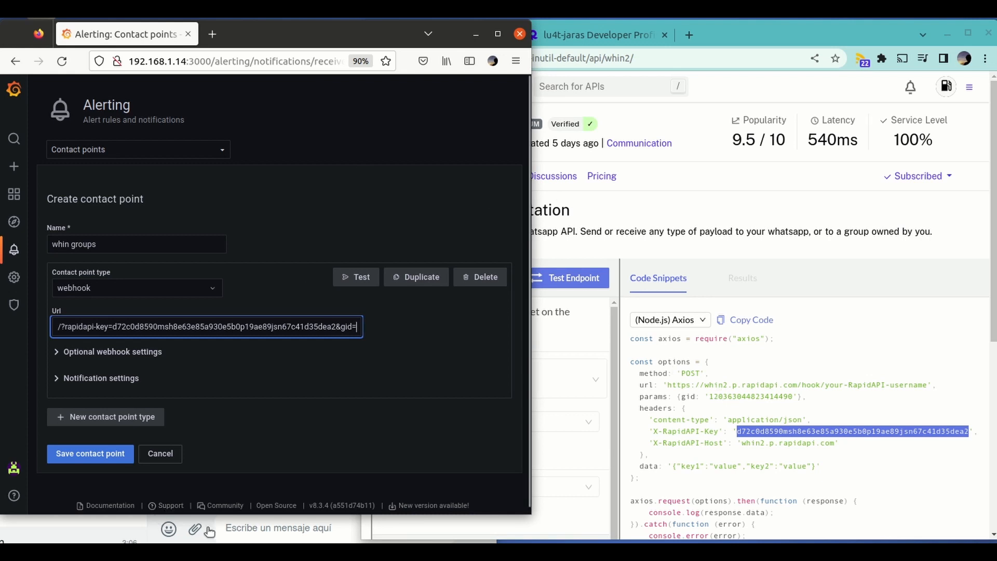
# - Switch to WhatsApp Web, look over the SOC / NOC Alerts group's info, and send the message "group-id" in that group
pyautogui.click(244, 528)
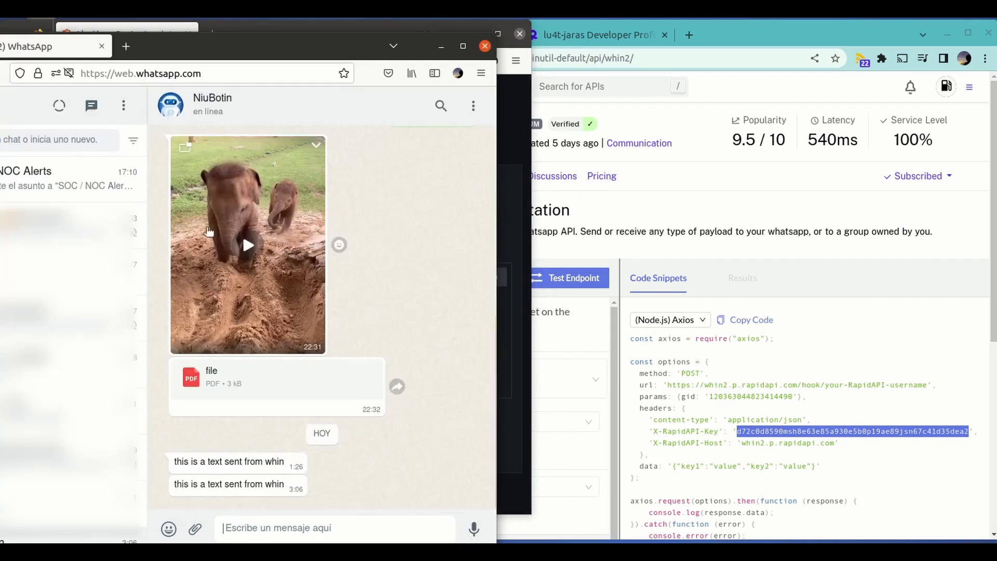
pyautogui.click(92, 170)
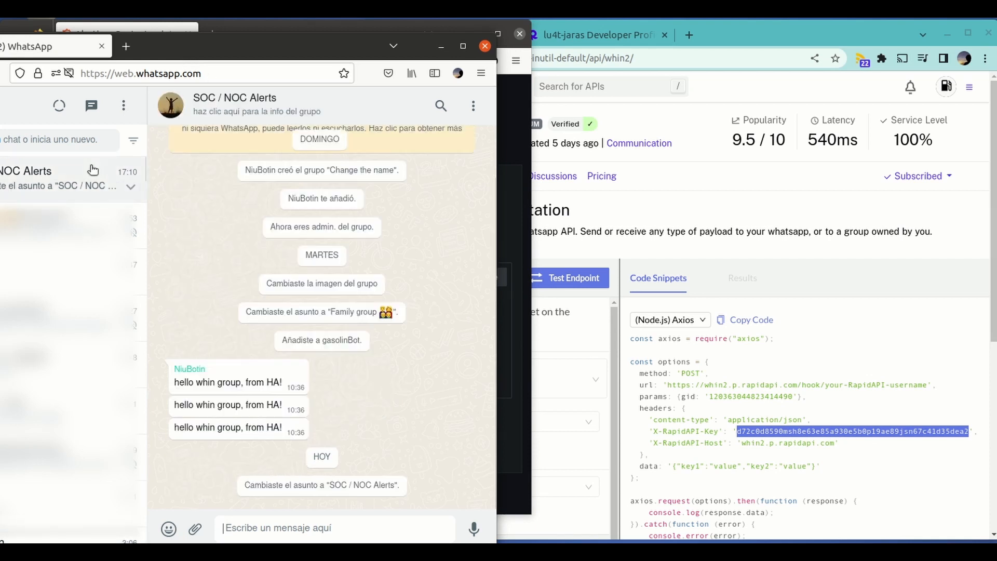
pyautogui.click(231, 104)
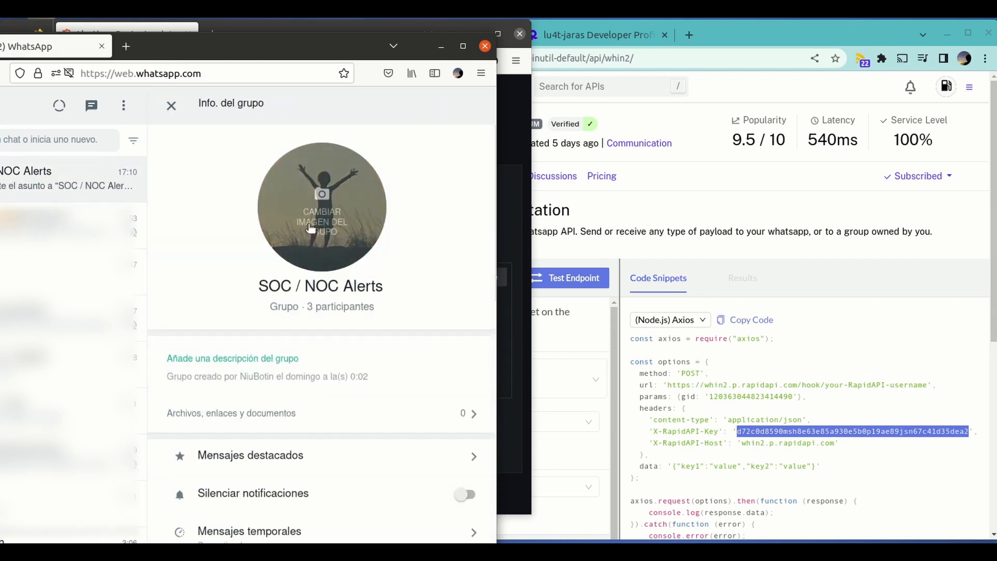
pyautogui.scroll(-5, 287, 319)
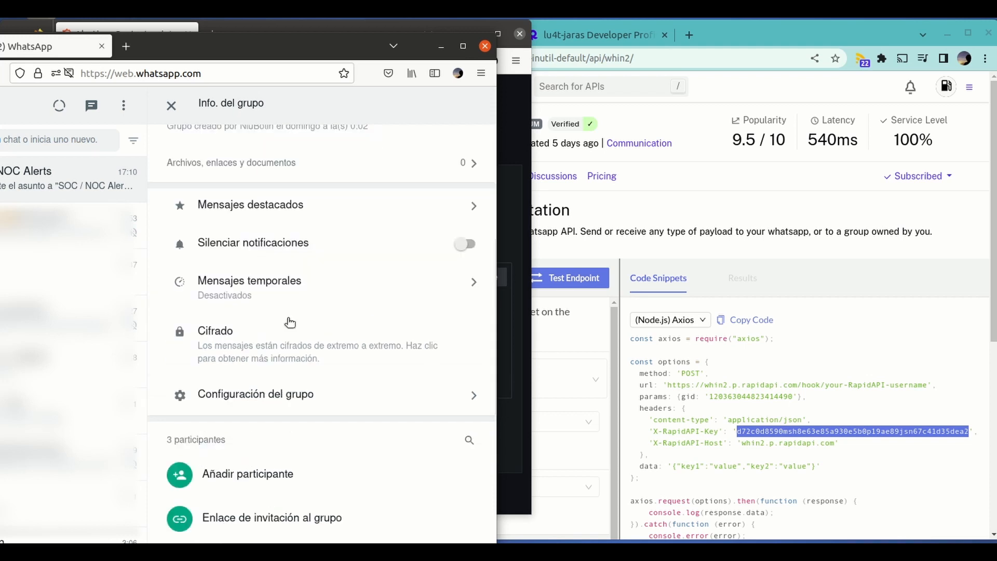
pyautogui.scroll(5, 290, 322)
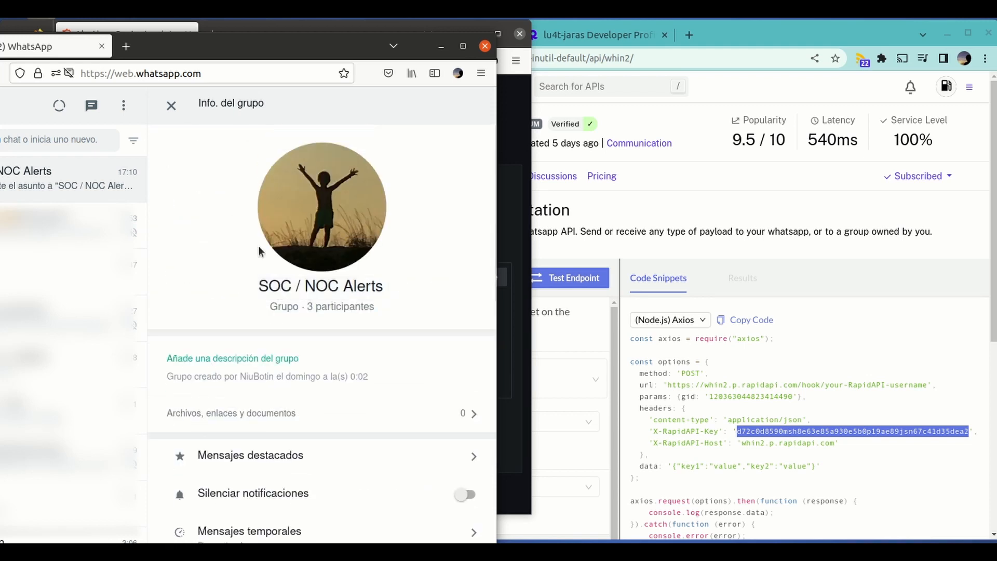
pyautogui.click(167, 98)
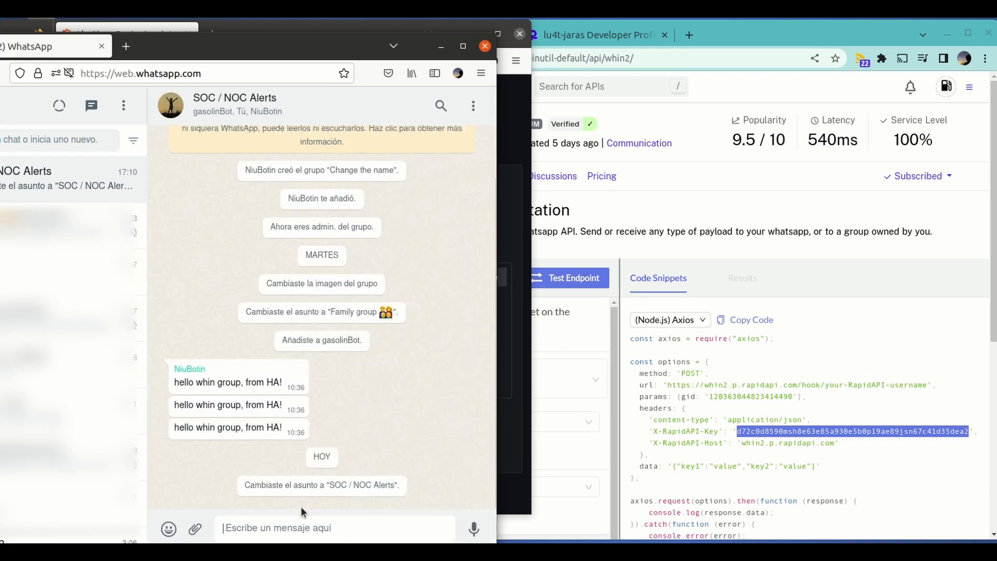
pyautogui.write('group-id')
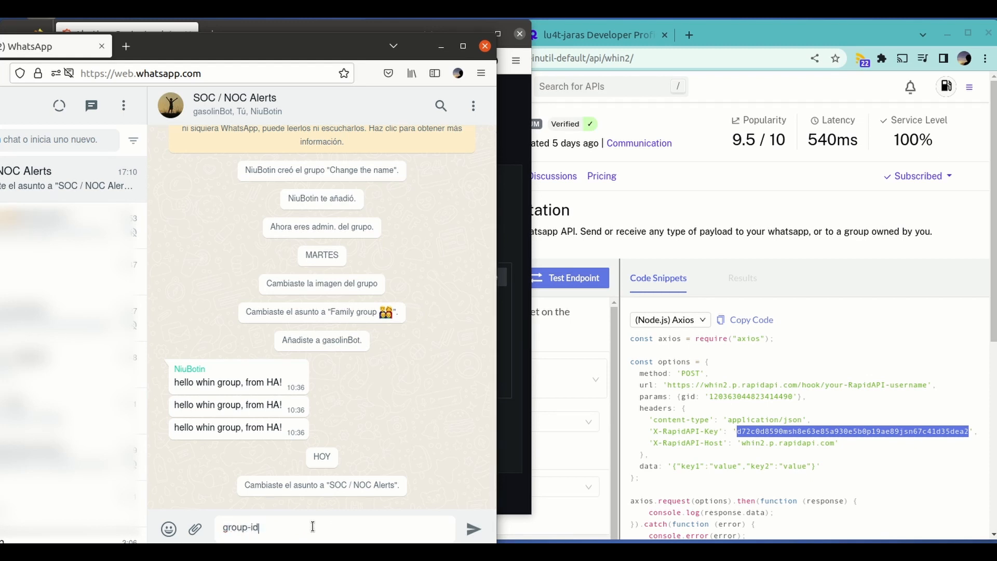
pyautogui.press('Return')
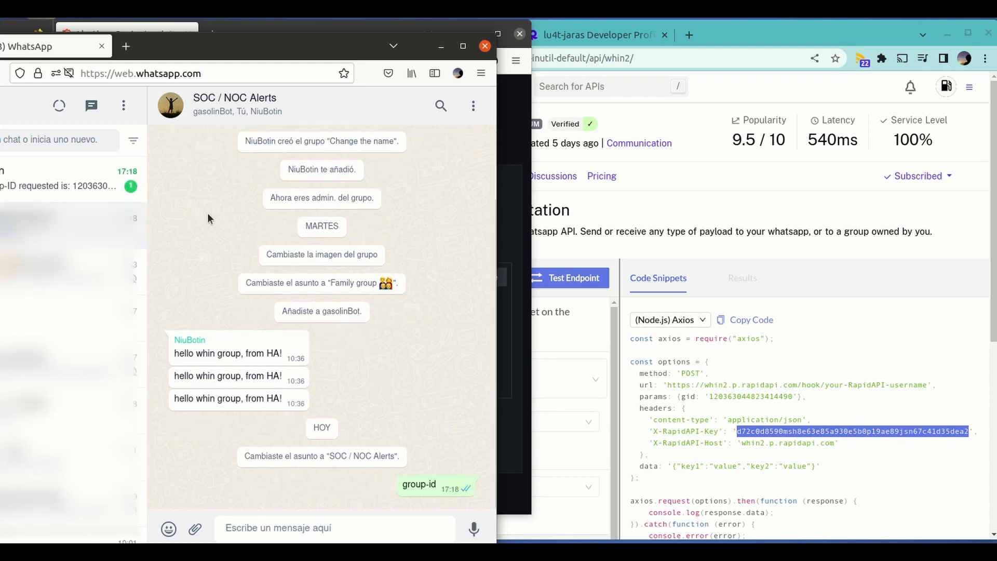
# - Open the NiuBotin chat and copy the group ID from its latest message
pyautogui.click(89, 191)
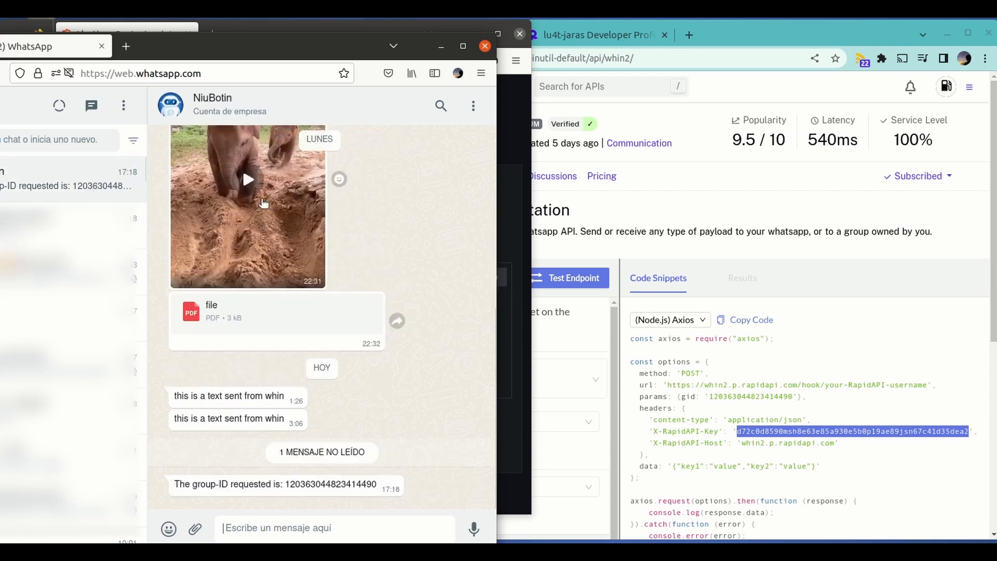
pyautogui.doubleClick(344, 484)
pyautogui.rightClick(344, 484)
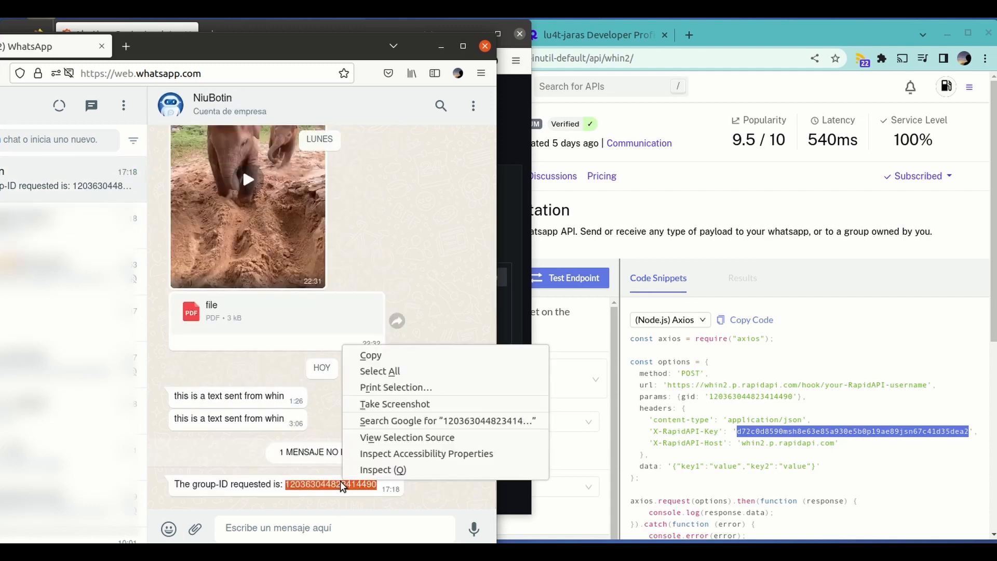
pyautogui.click(382, 358)
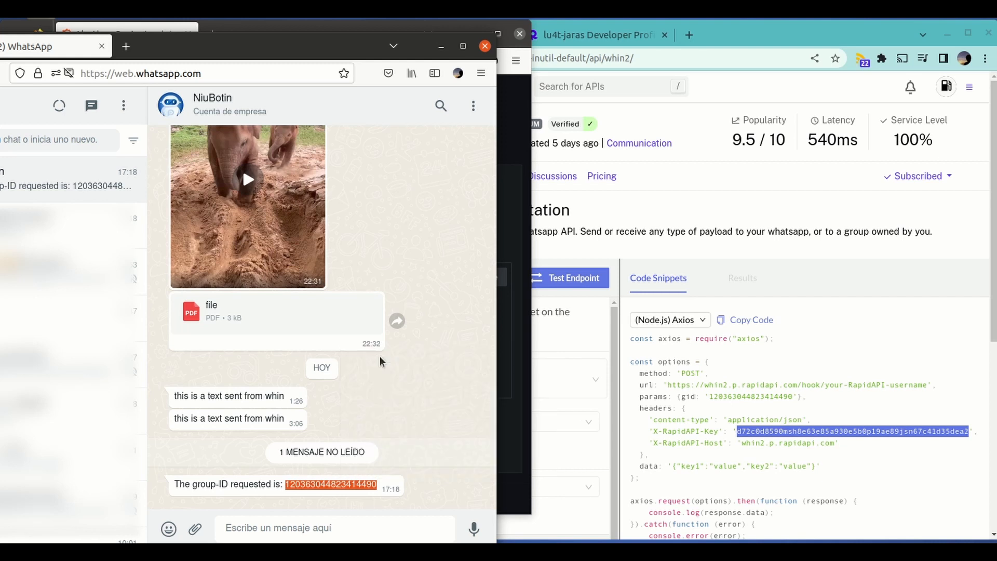
# - Back in Grafana, paste the copied group ID after "gid=" at the end of the webhook URL
pyautogui.click(513, 174)
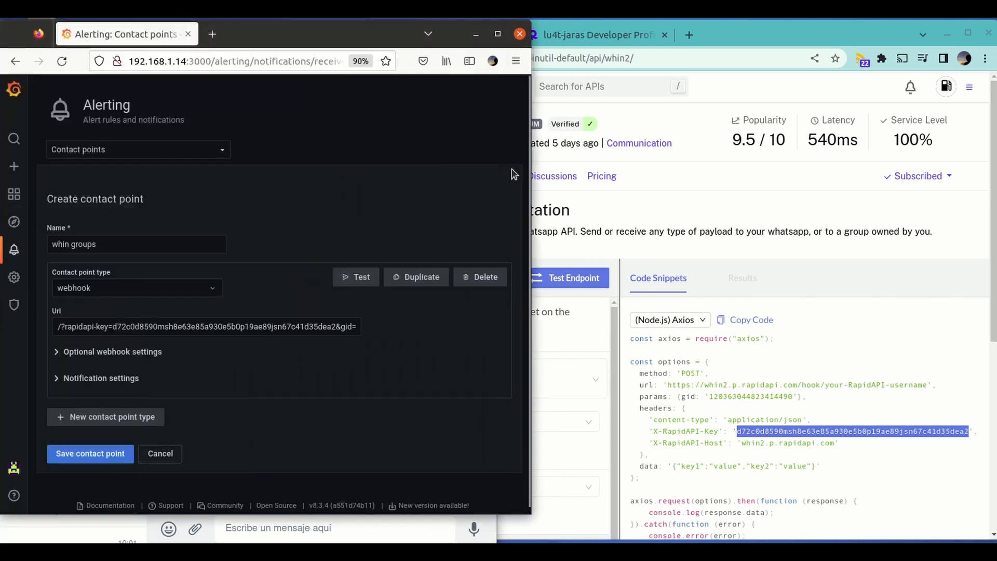
pyautogui.click(358, 329)
pyautogui.rightClick(358, 331)
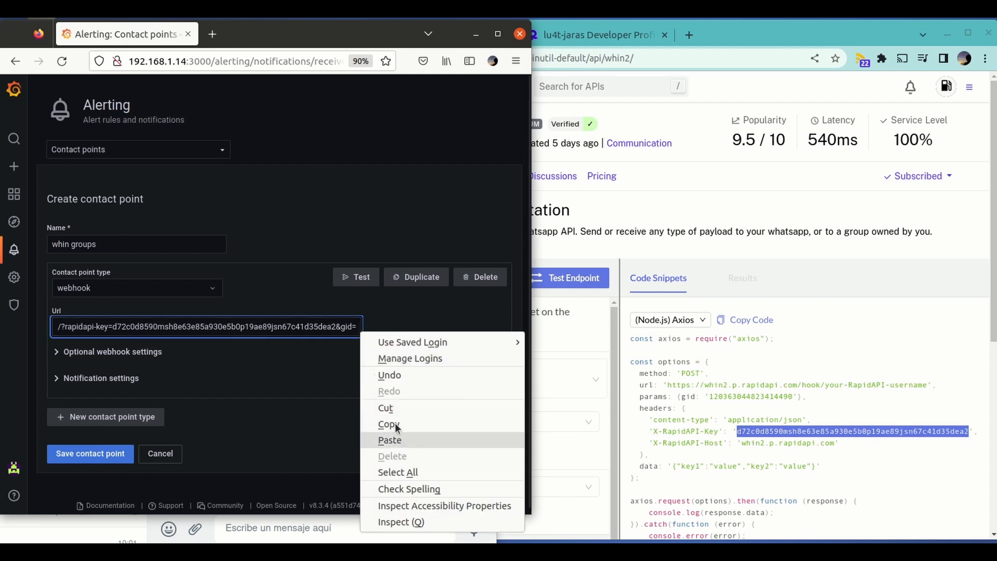
pyautogui.click(411, 442)
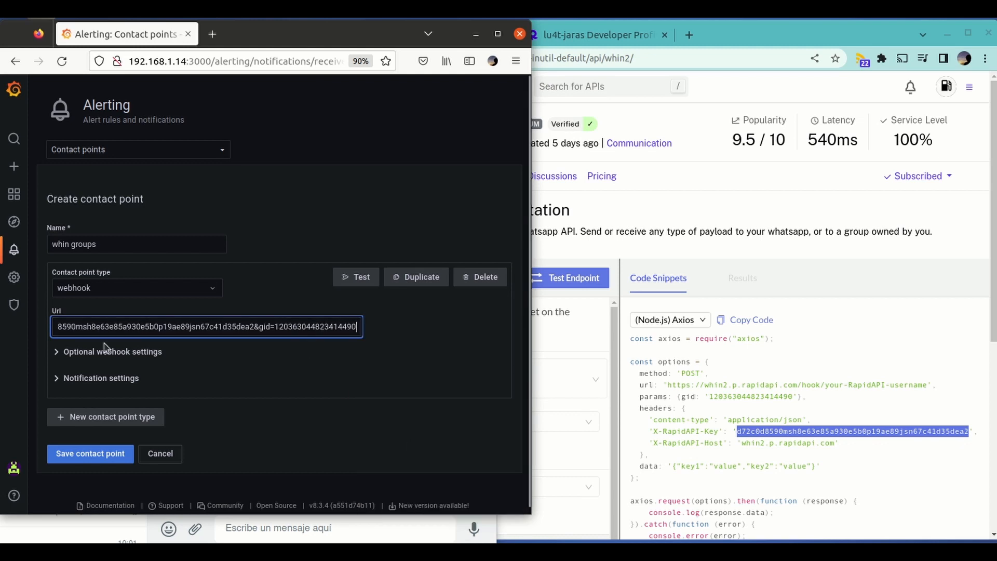
# - Set the HTTP method to POST in the optional webhook settings and check the contact point's notification settings
pyautogui.click(91, 352)
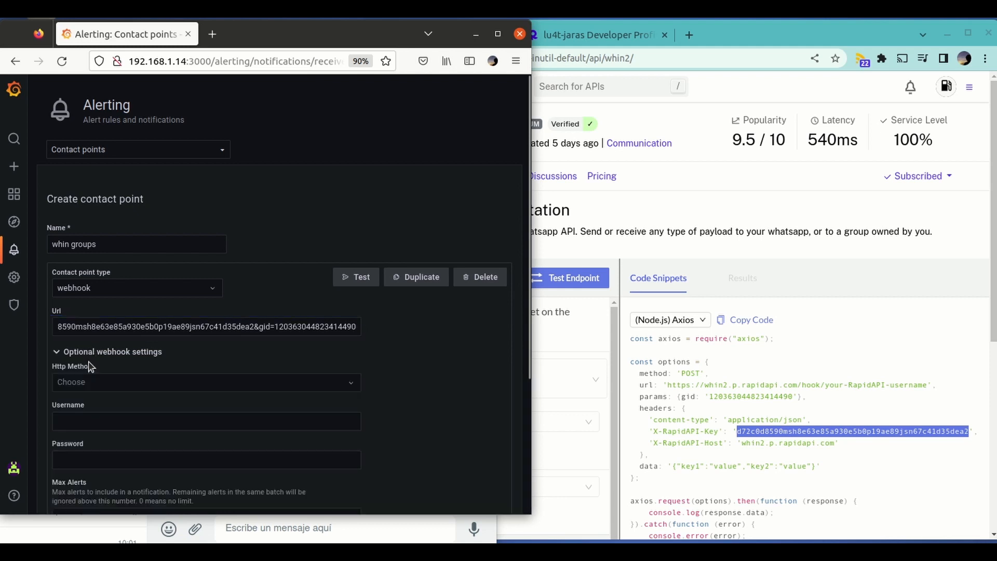
pyautogui.click(94, 383)
pyautogui.click(95, 398)
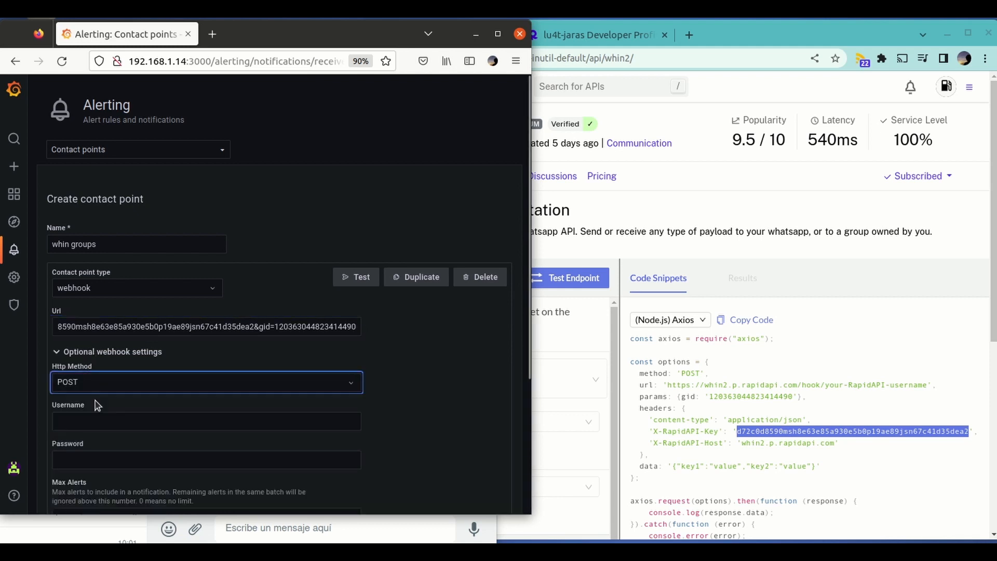
pyautogui.scroll(-5, 395, 379)
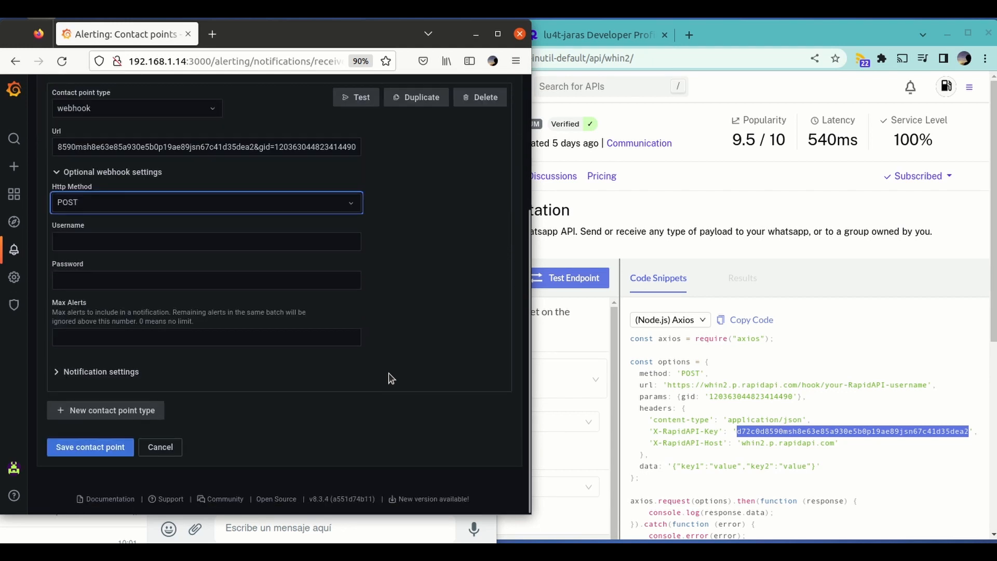
pyautogui.click(121, 372)
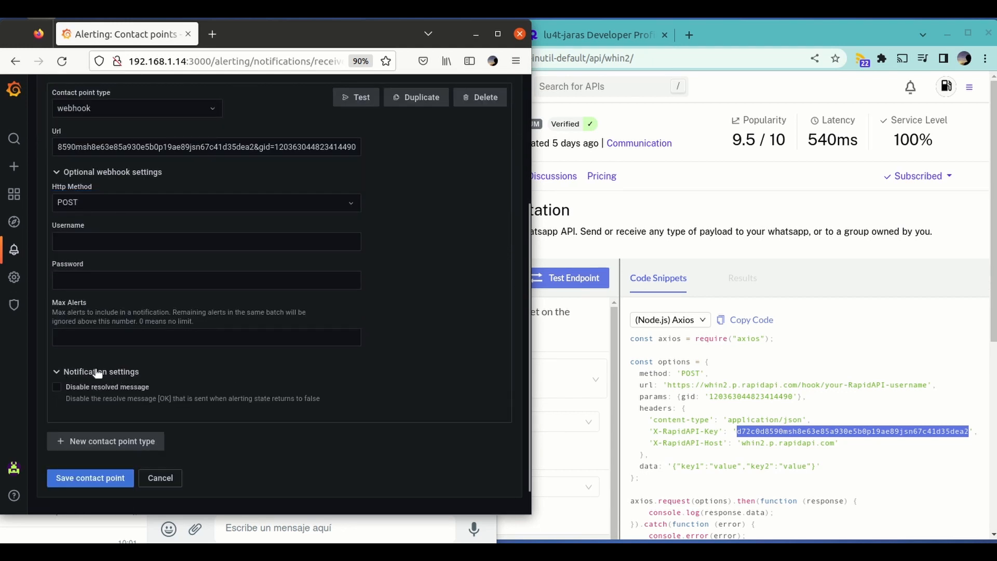
pyautogui.click(97, 372)
pyautogui.scroll(4, 374, 388)
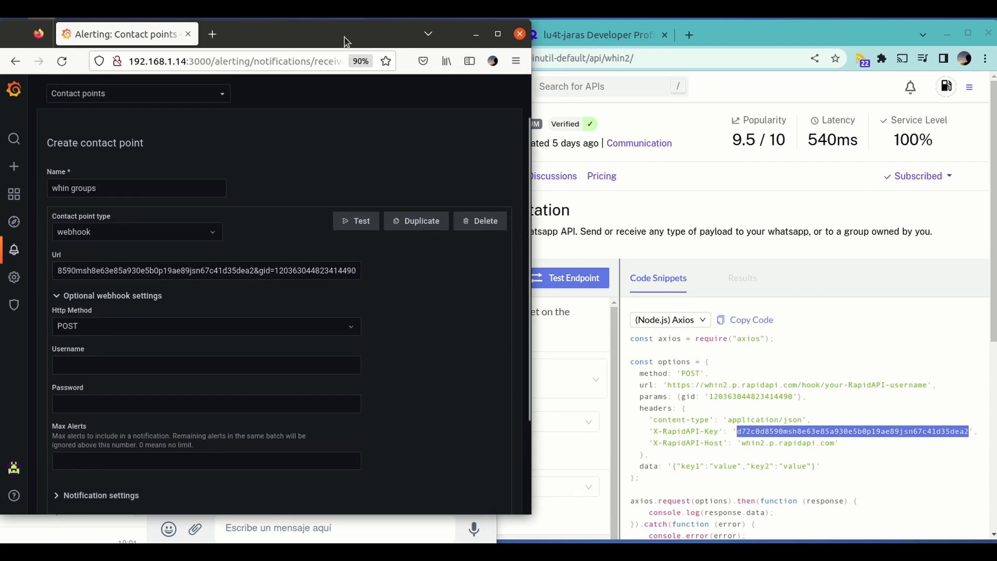
# - Move the Grafana window beside the WhatsApp chat and send a predefined test notification from the contact point
pyautogui.moveTo(347, 42); pyautogui.dragTo(737, 40)
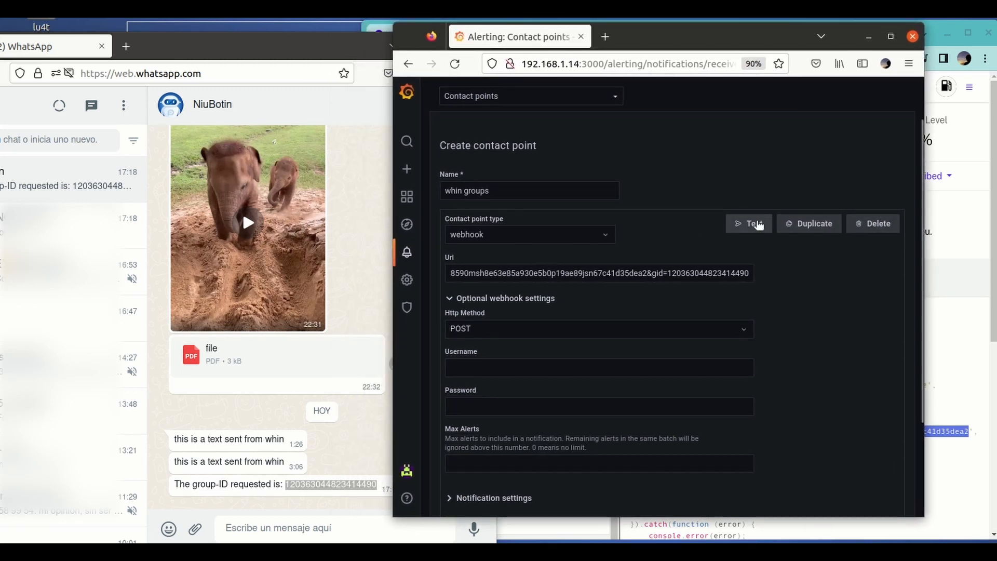
pyautogui.click(758, 224)
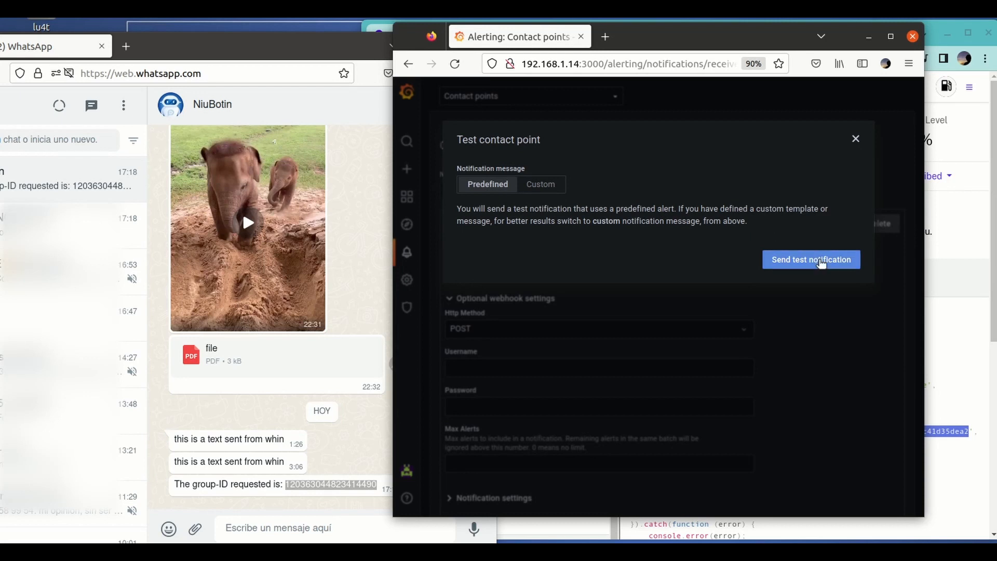
pyautogui.click(821, 262)
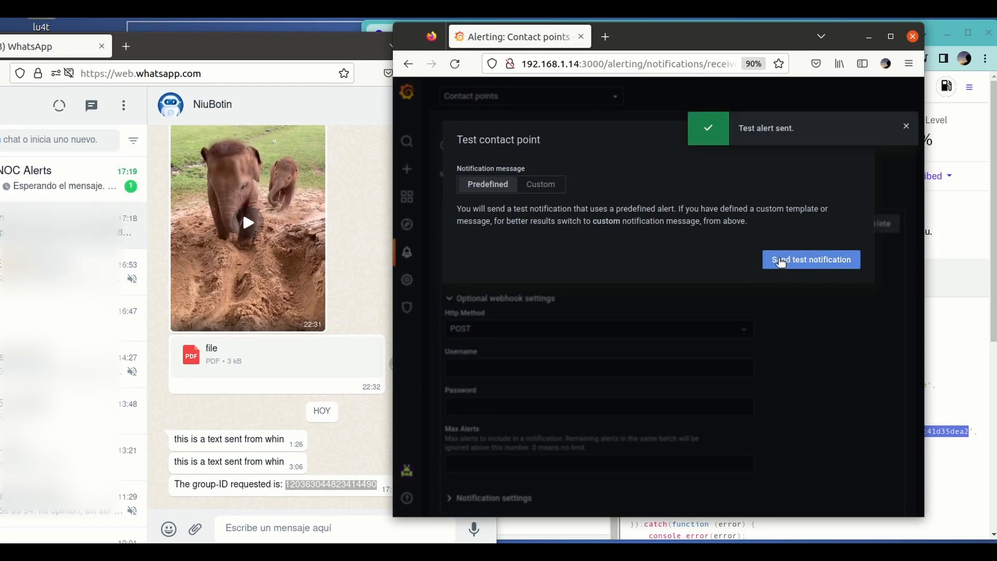
# - Open the SOC / NOC Alerts group in WhatsApp to check the test alert, and send another predefined test notification from Grafana
pyautogui.click(70, 182)
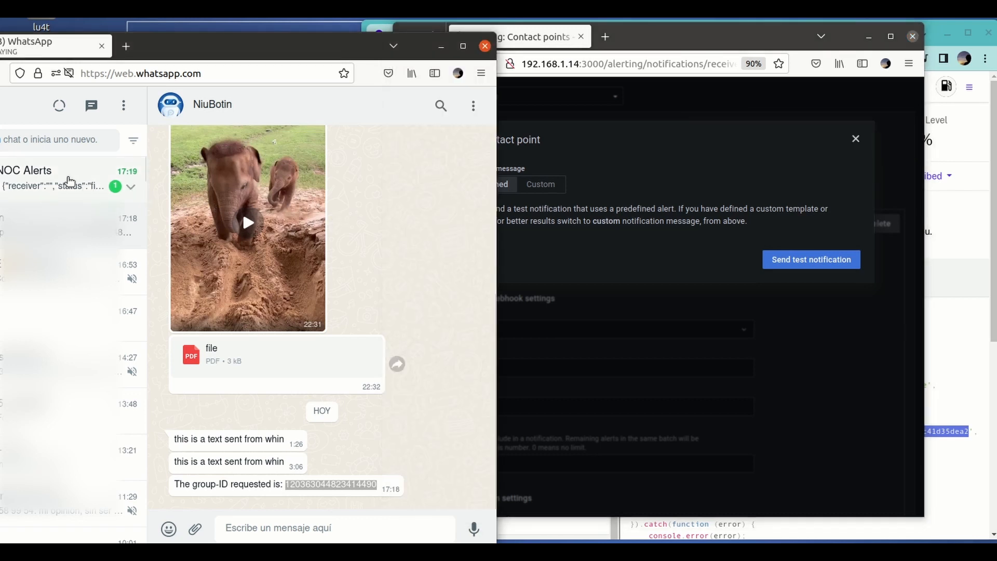
pyautogui.click(70, 182)
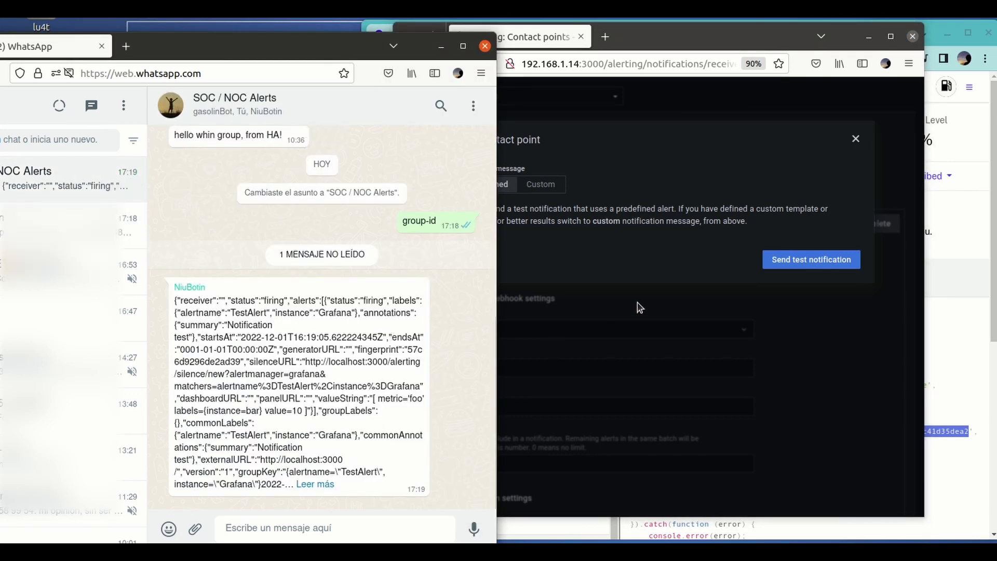
pyautogui.click(786, 262)
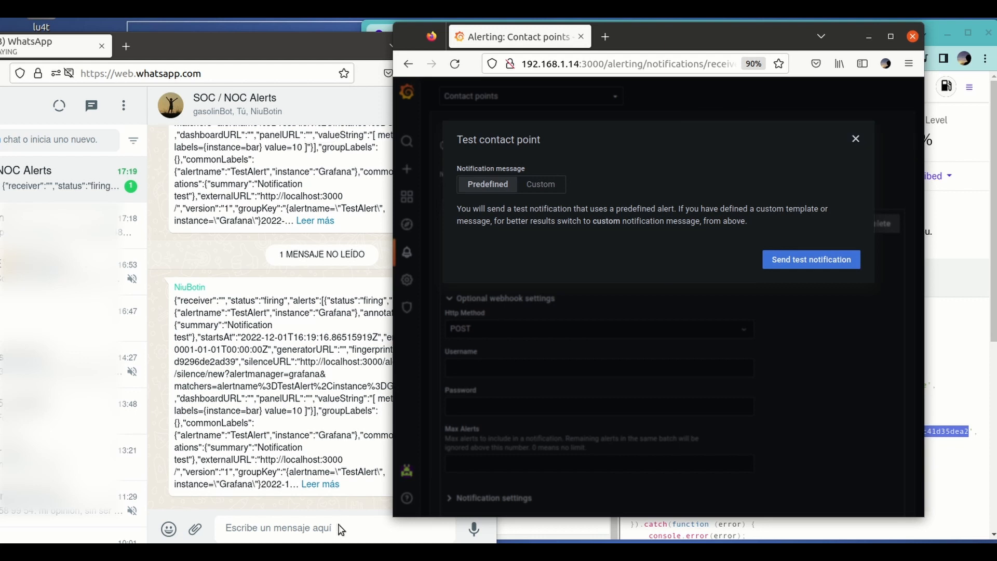
# - In the WhatsApp SOC / NOC Alerts group, send the message "you will receive grafana alerts on the whatsapp group..." with a smiling emoji
pyautogui.click(308, 528)
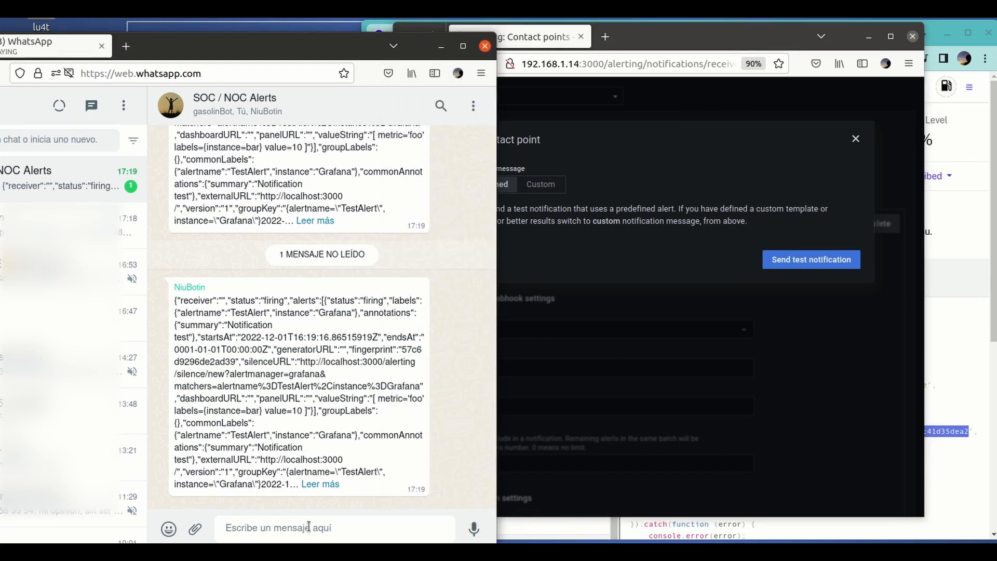
pyautogui.write('you w')
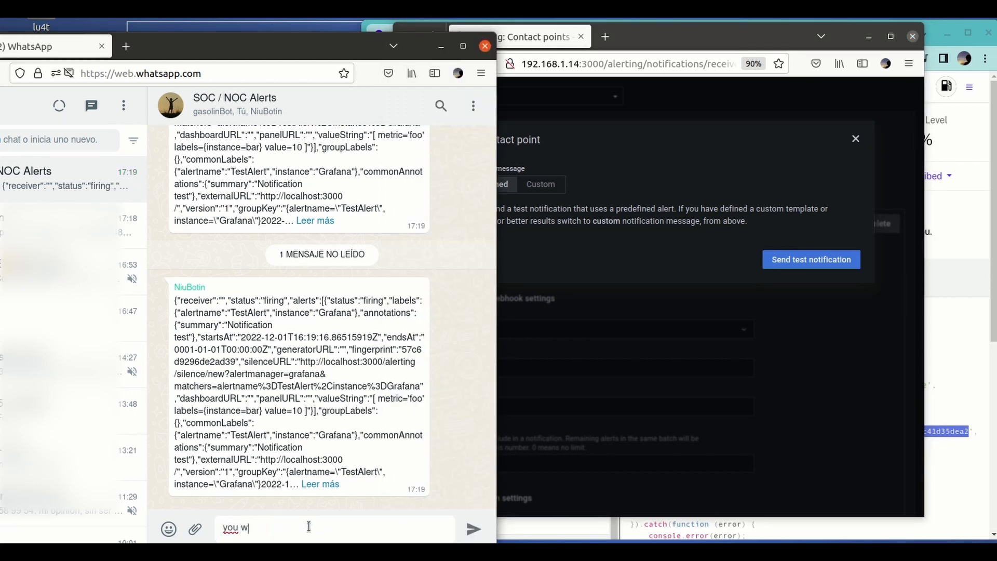
pyautogui.write('ill receive grafana ')
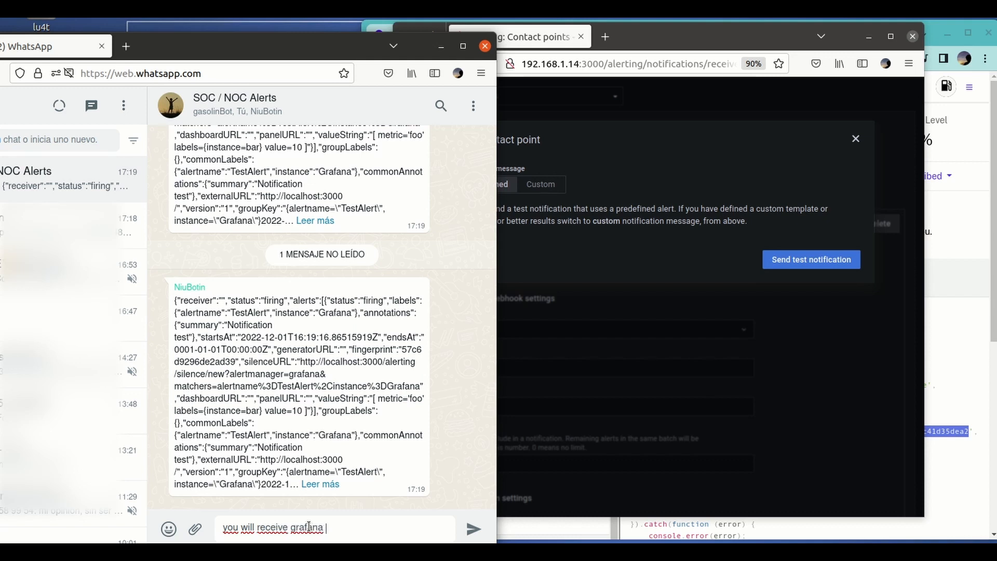
pyautogui.write('alerts on the whats')
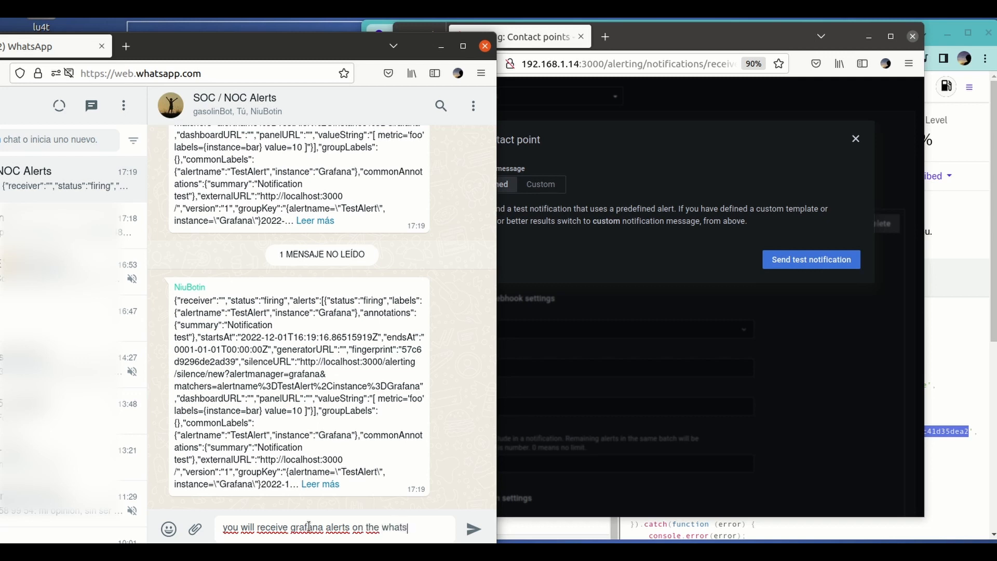
pyautogui.write('app group...')
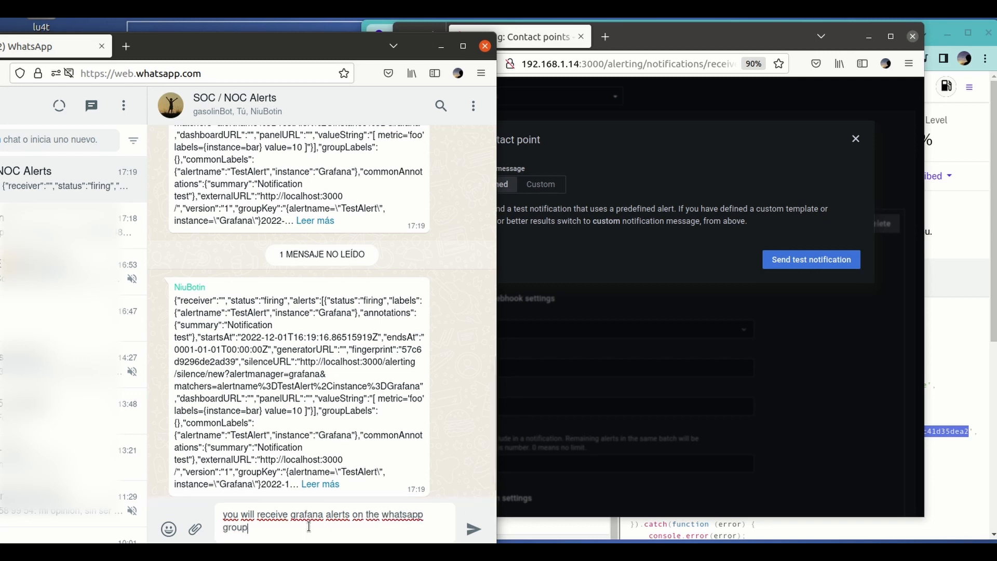
pyautogui.click(169, 529)
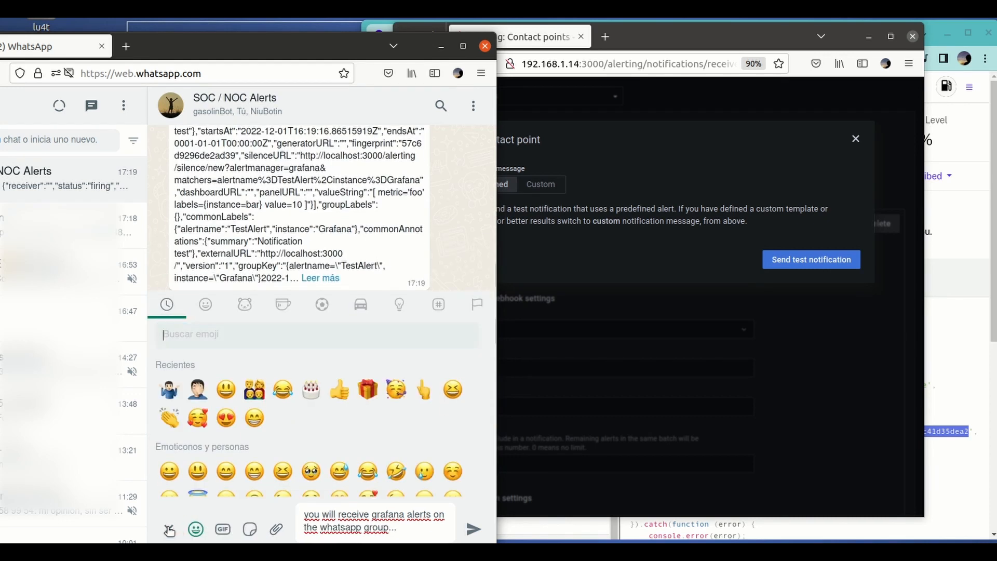
pyautogui.click(226, 389)
pyautogui.press('Return')
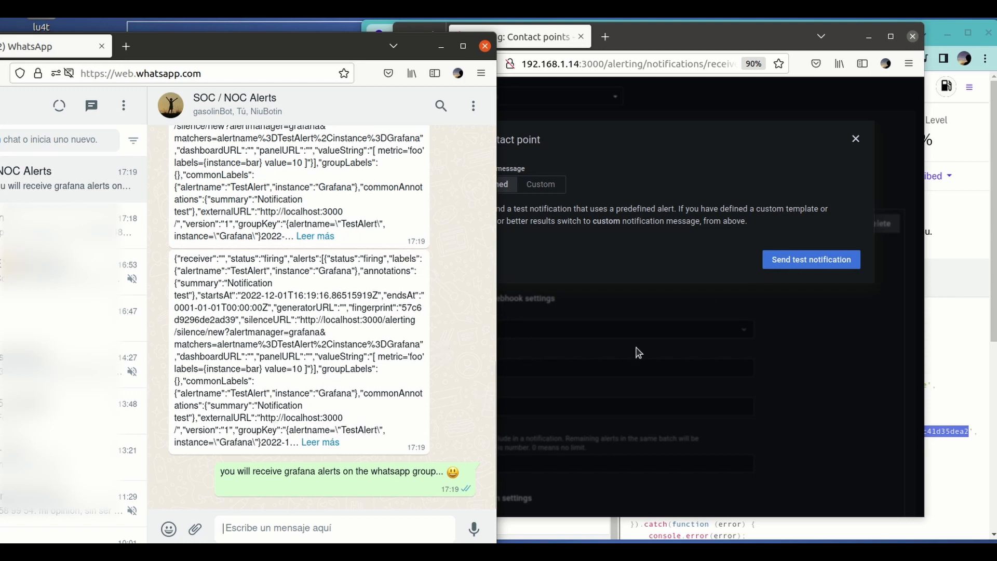
# - Send one more predefined test notification from the Grafana contact point and return to the WhatsApp group to check the alert
pyautogui.click(801, 259)
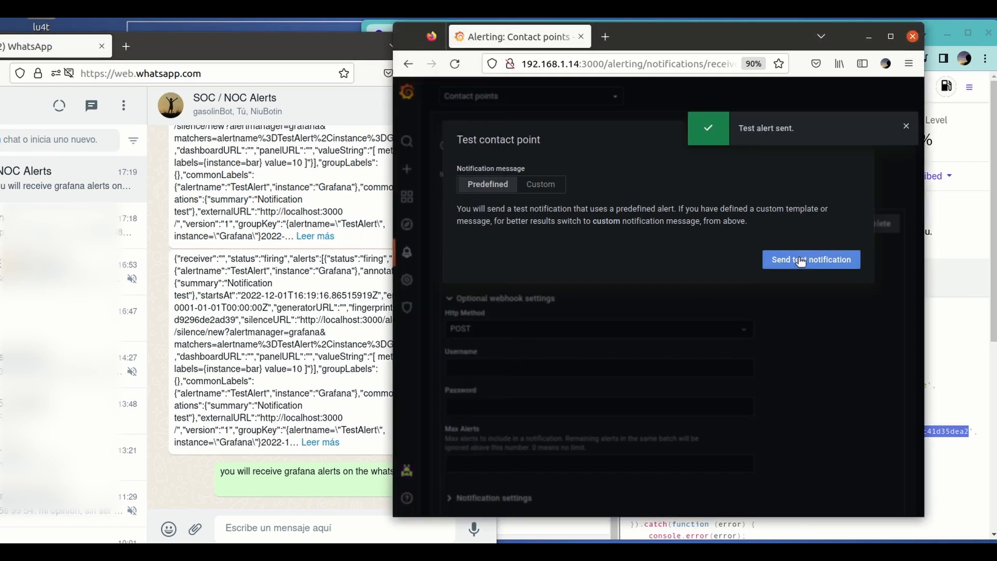
pyautogui.click(325, 385)
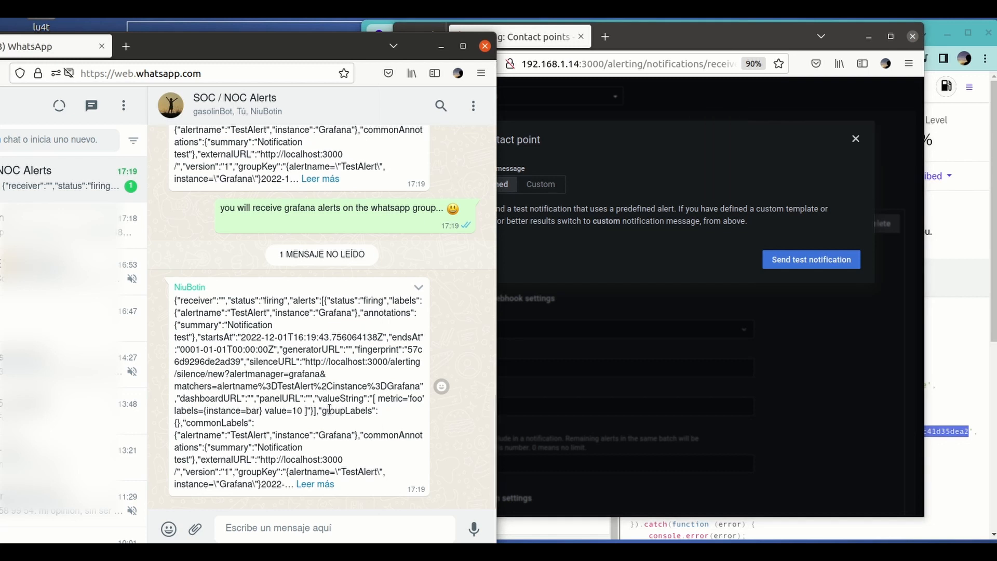
# - Send the closing message "I hope you liked it!!!" with a smiling emoji to the SOC / NOC Alerts group
pyautogui.click(338, 529)
pyautogui.write('¡h')
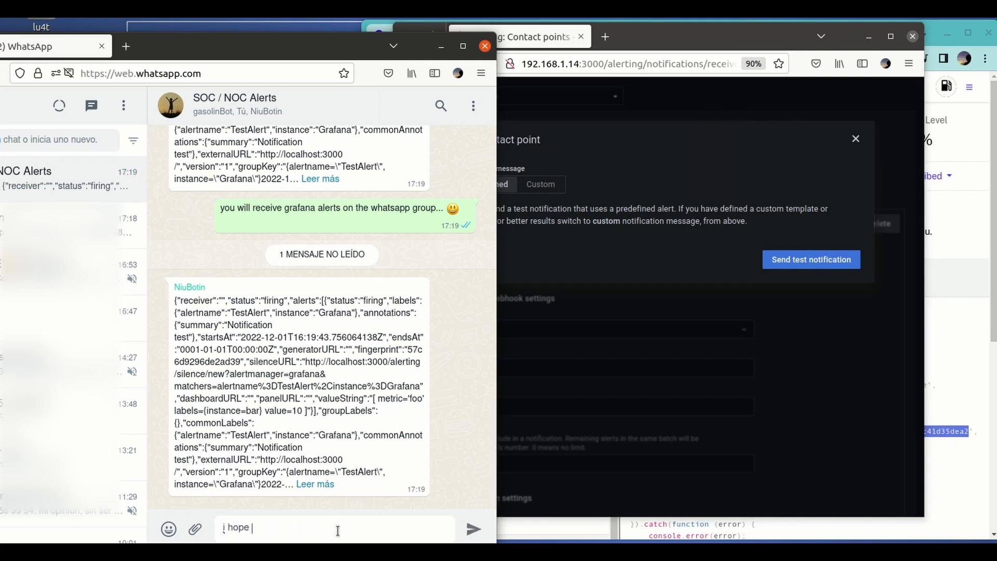
pyautogui.write('op')
pyautogui.press('BackSpace')
pyautogui.press('BackSpace')
pyautogui.press('BackSpace')
pyautogui.press('BackSpace')
pyautogui.write('I hope you liked it!!!')
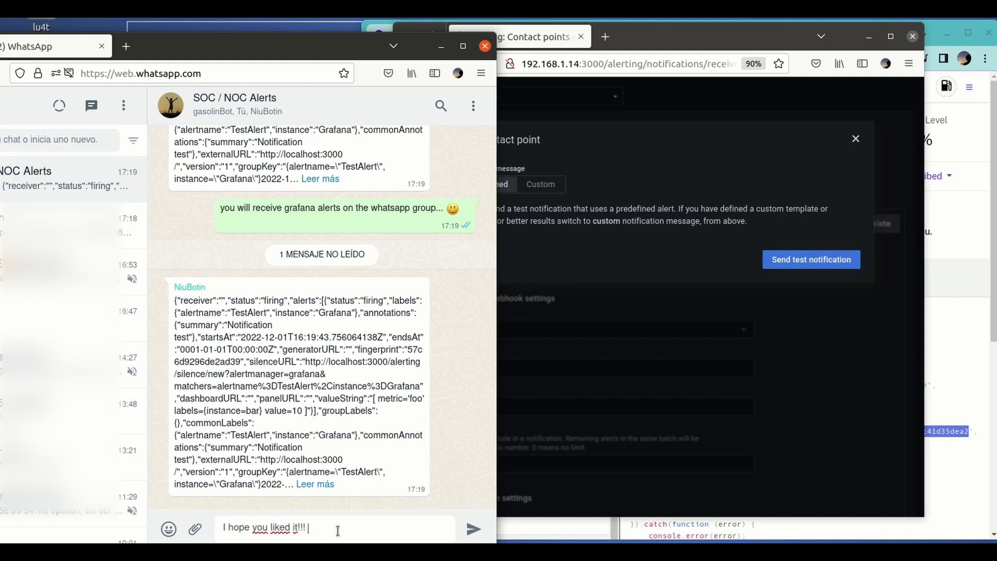
pyautogui.click(169, 529)
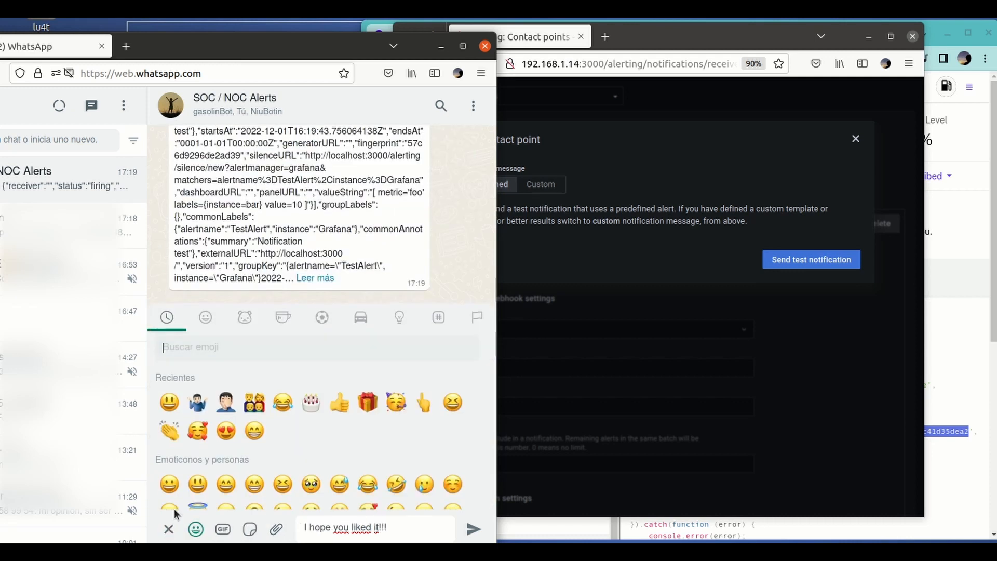
pyautogui.click(169, 402)
pyautogui.press('Return')
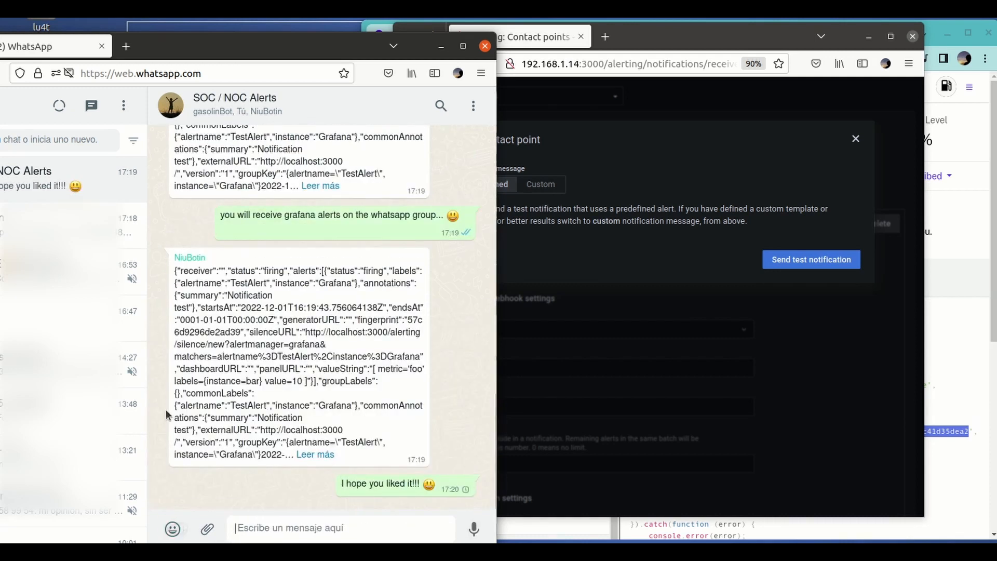